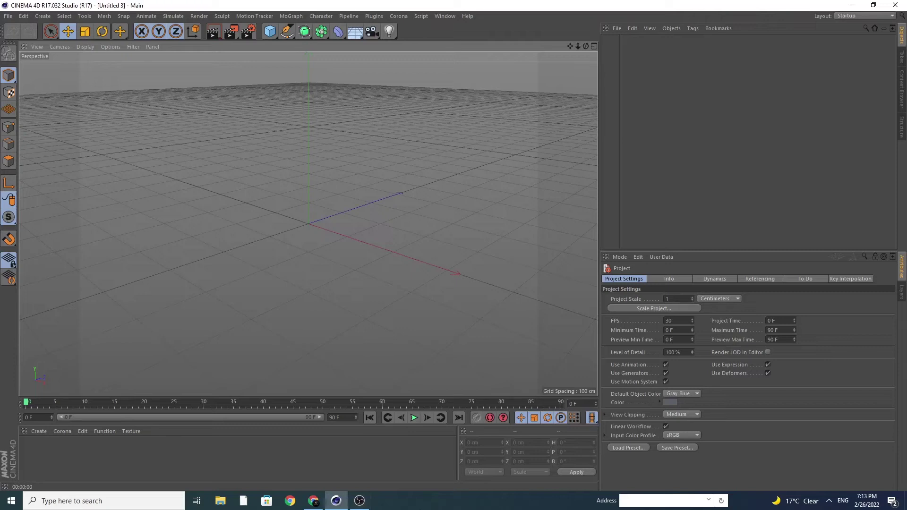
Enter Output Width 1920 and Height 1080 in Render Settings, then close the dialog
click(248, 31)
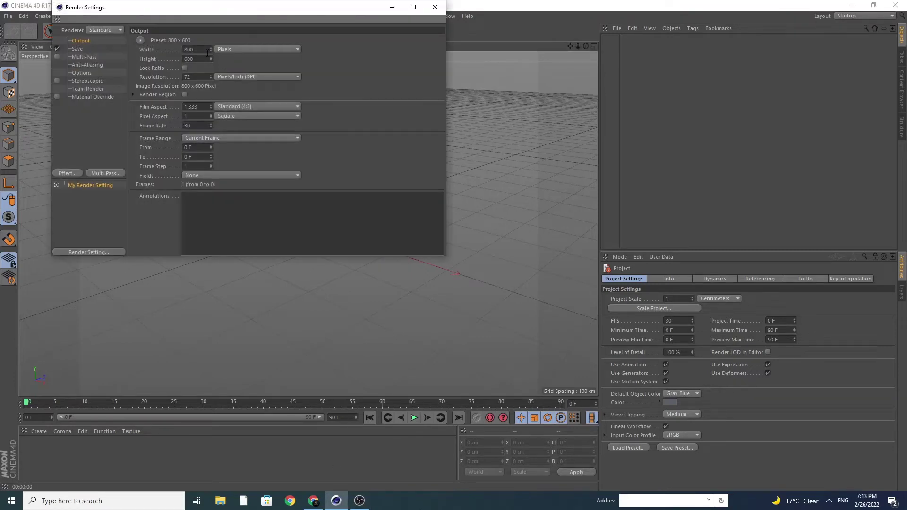
click(207, 51)
text(1920)
key(Return)
text(1080)
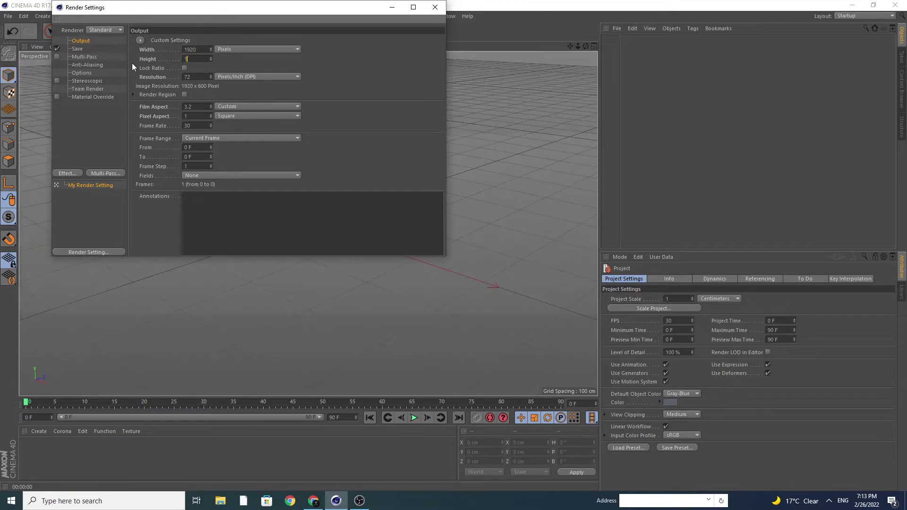
key(Return)
click(435, 13)
click(270, 33)
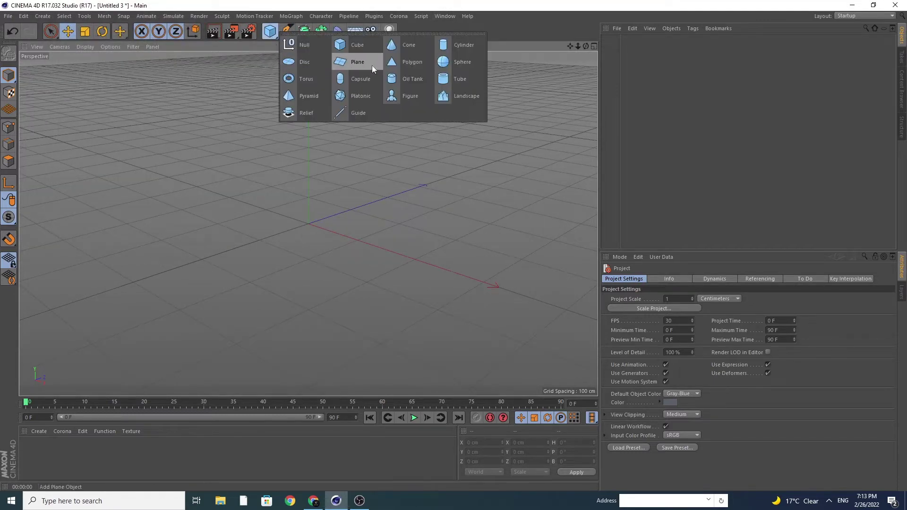
Add a cylinder with Gouraud Shading (Lines) and thin it to radius 26.76 cm
click(444, 50)
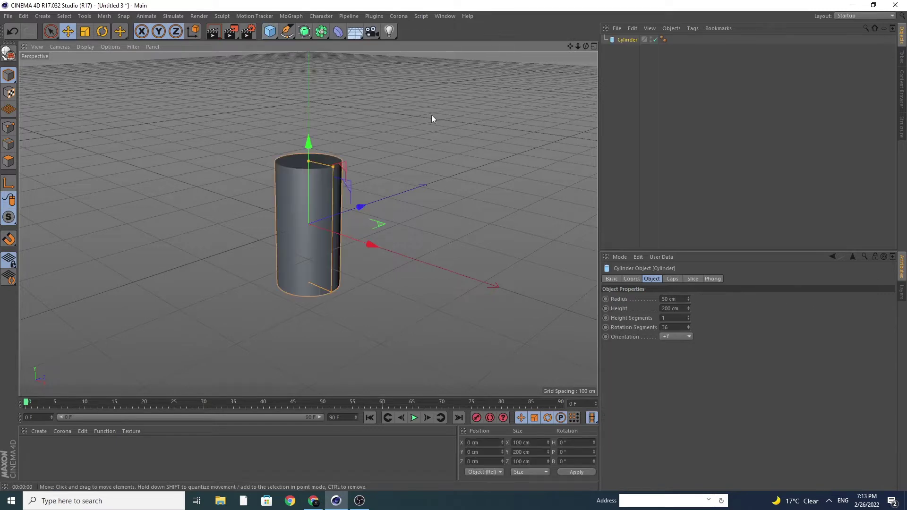
click(83, 47)
click(99, 72)
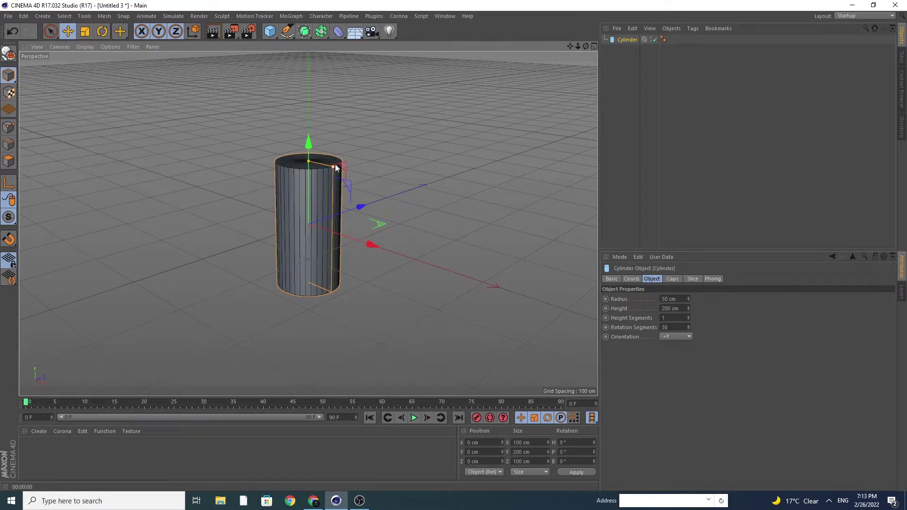
drag(332, 168, 323, 166)
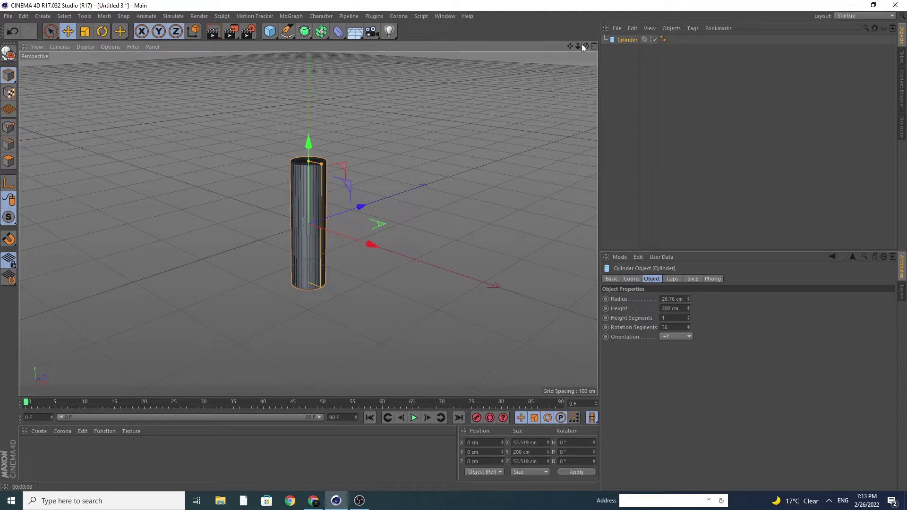
Raise the cylinder in the Front view to Y 100.793 cm
drag(585, 45, 586, 19)
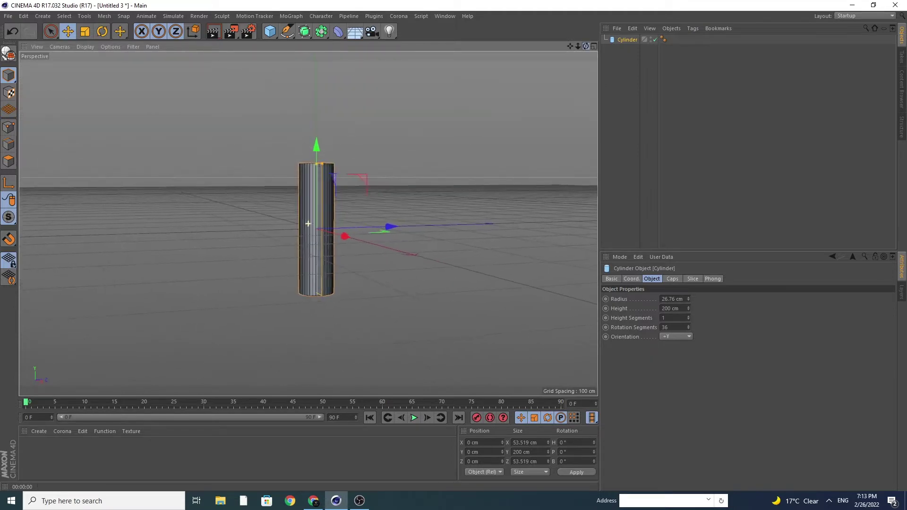
drag(317, 148, 316, 124)
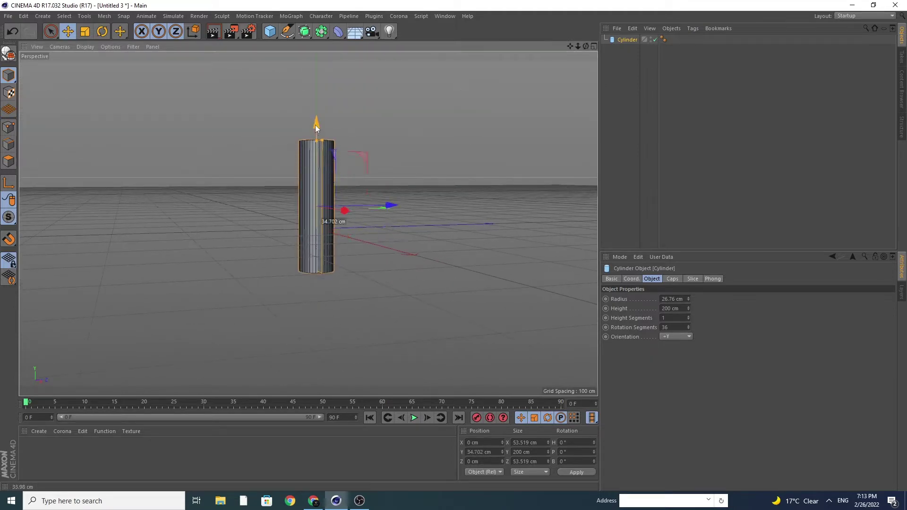
click(594, 47)
click(595, 225)
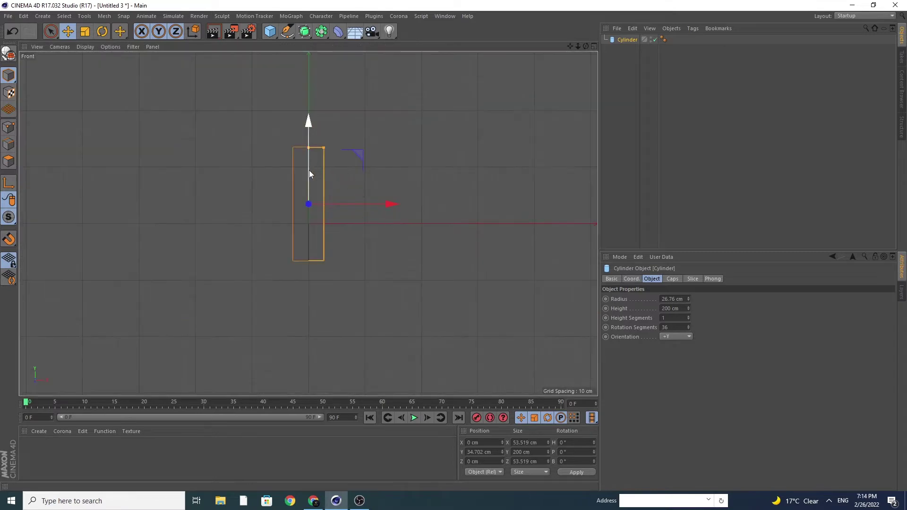
drag(310, 172, 309, 134)
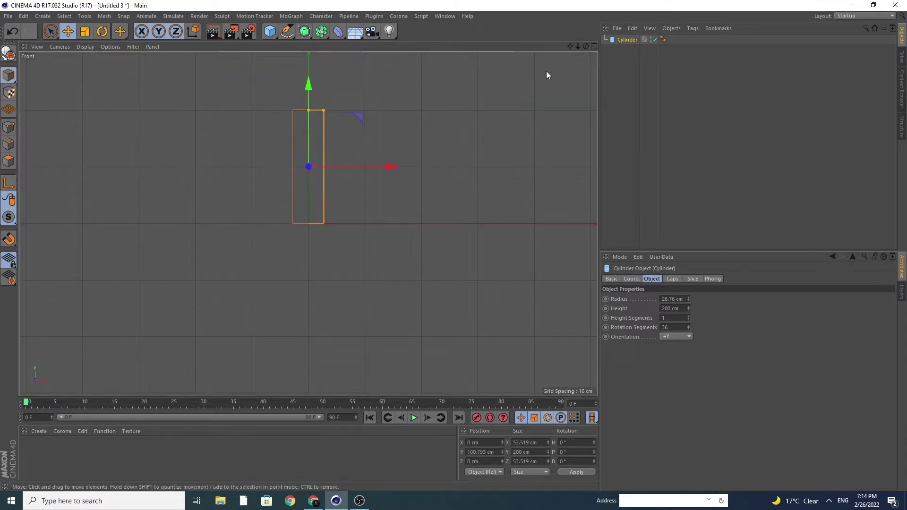
Make the cylinder 283.987 cm tall with its base on the floor at Y 142.761 cm
click(594, 46)
click(304, 47)
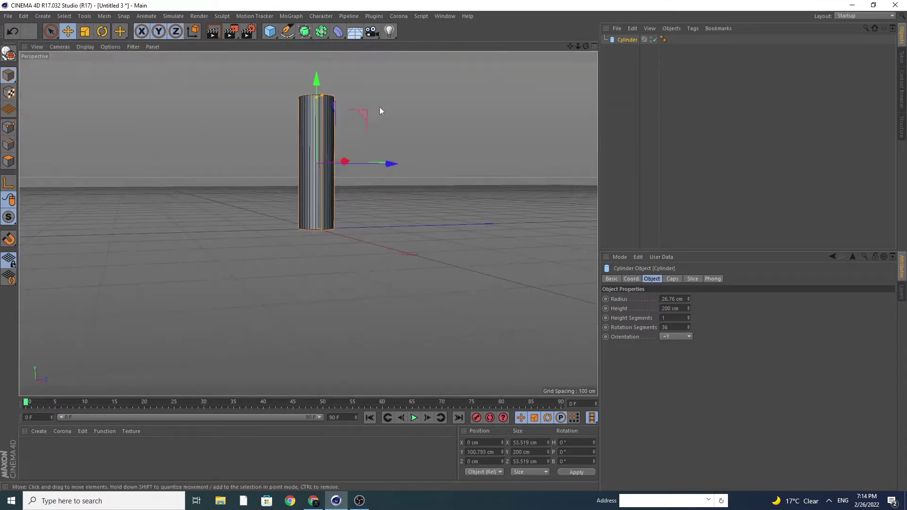
drag(586, 46, 237, 163)
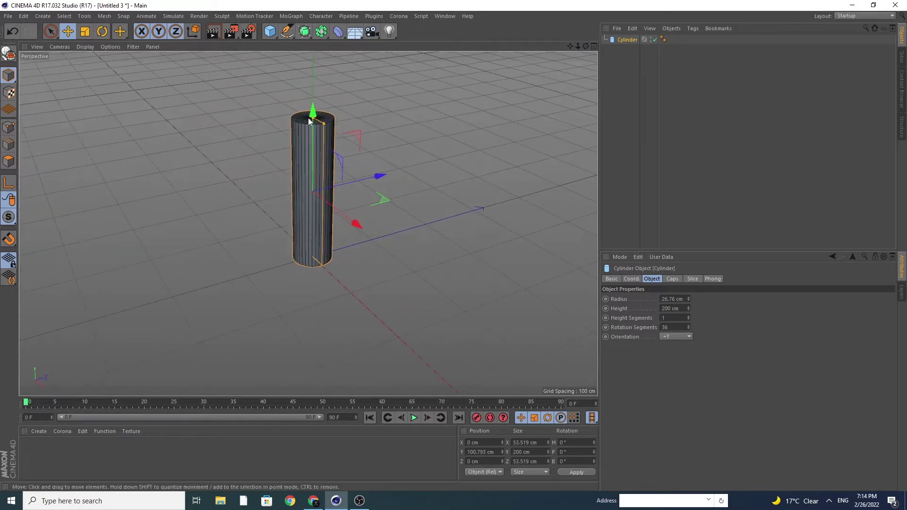
drag(313, 122, 312, 83)
click(594, 46)
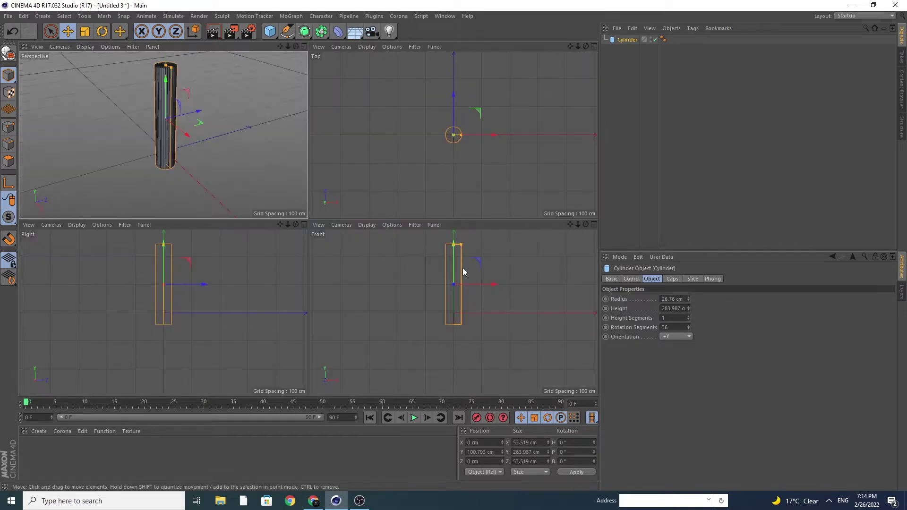
drag(456, 270, 455, 255)
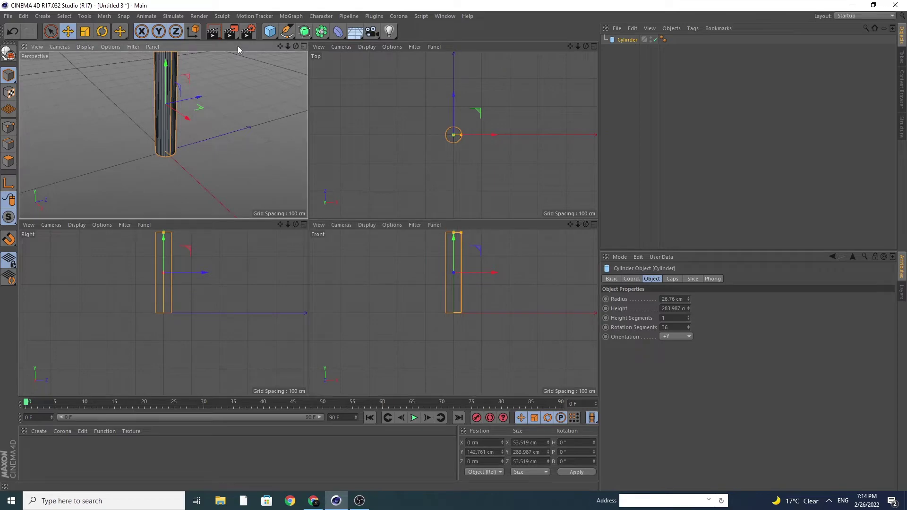
click(304, 47)
Slim Cylinder.1 to a 4.847 cm-radius rod at X 28.628 cm, against the column
drag(572, 45, 627, 53)
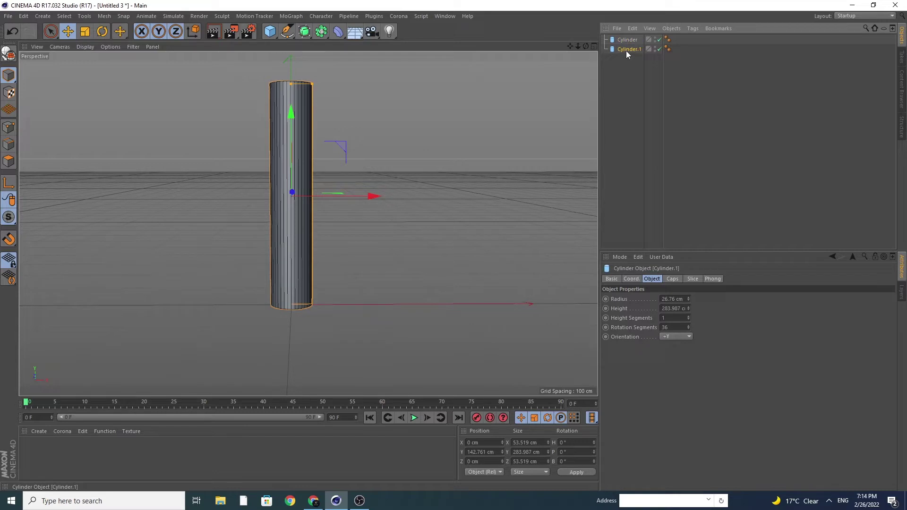
drag(313, 90, 299, 89)
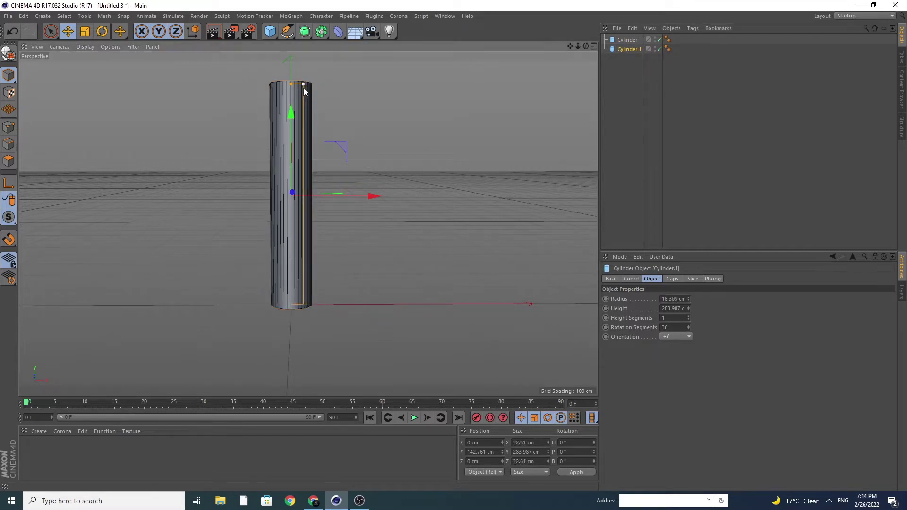
drag(335, 202, 356, 191)
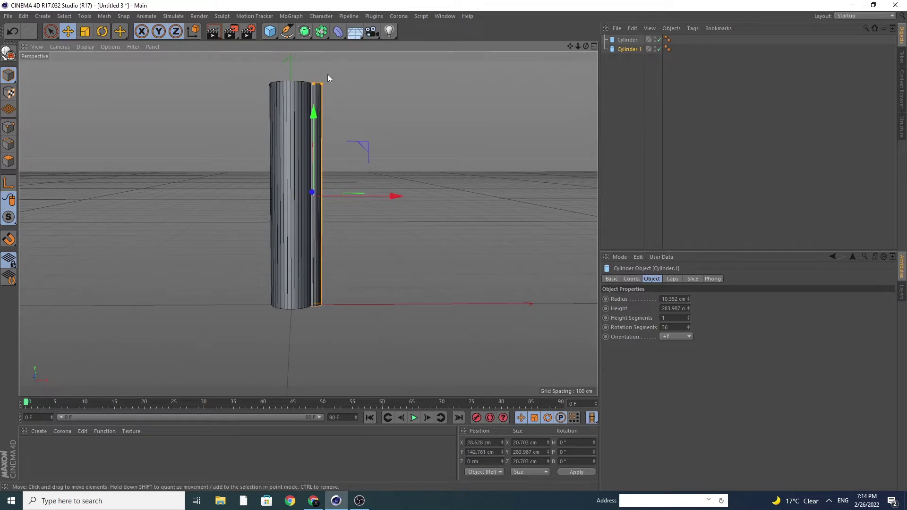
drag(324, 84, 321, 85)
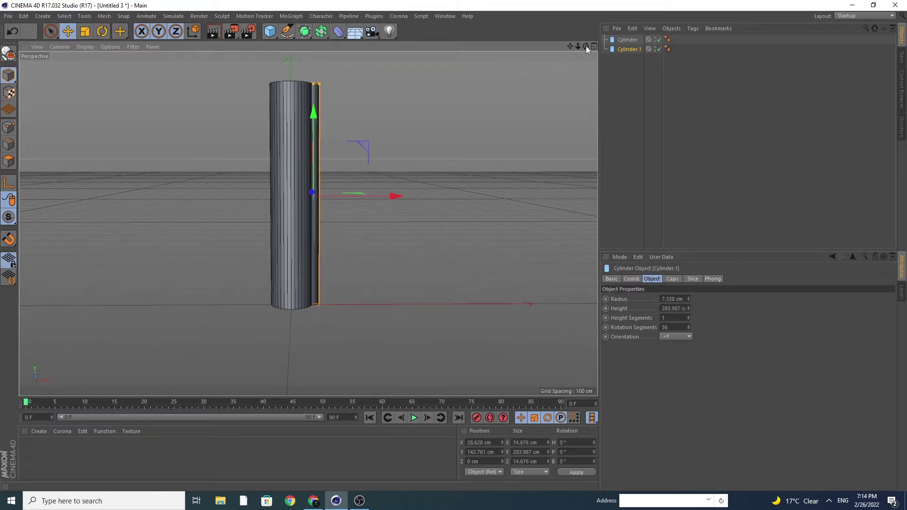
drag(585, 47, 426, 152)
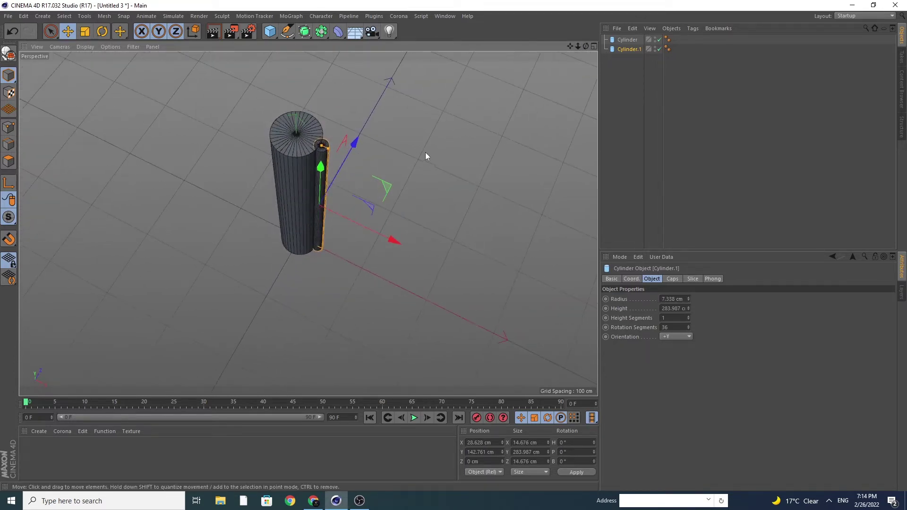
scroll(425, 152, up, 2)
scroll(356, 151, up, 2)
scroll(272, 150, up, 1)
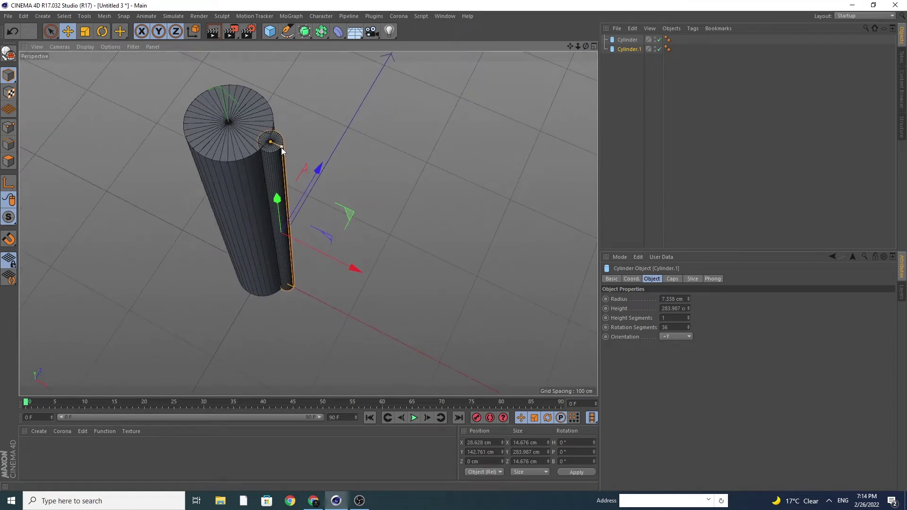
drag(281, 148, 277, 147)
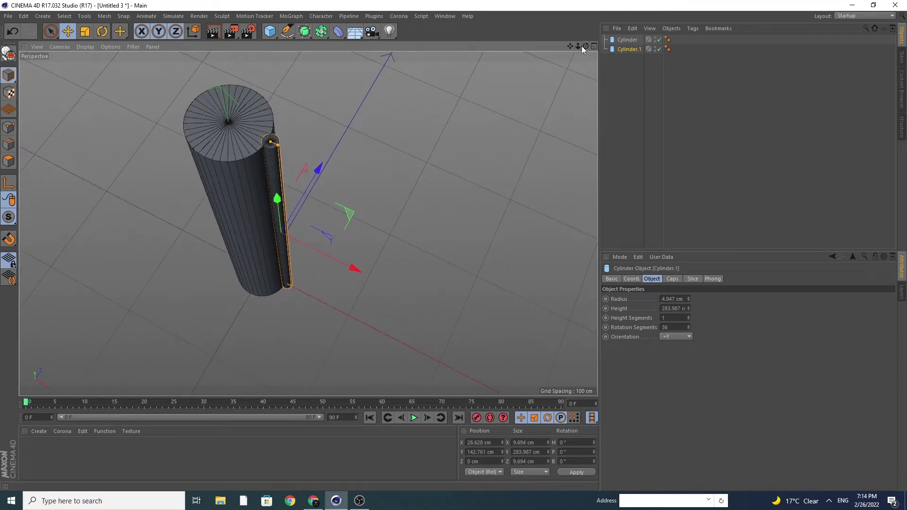
drag(584, 46, 584, 54)
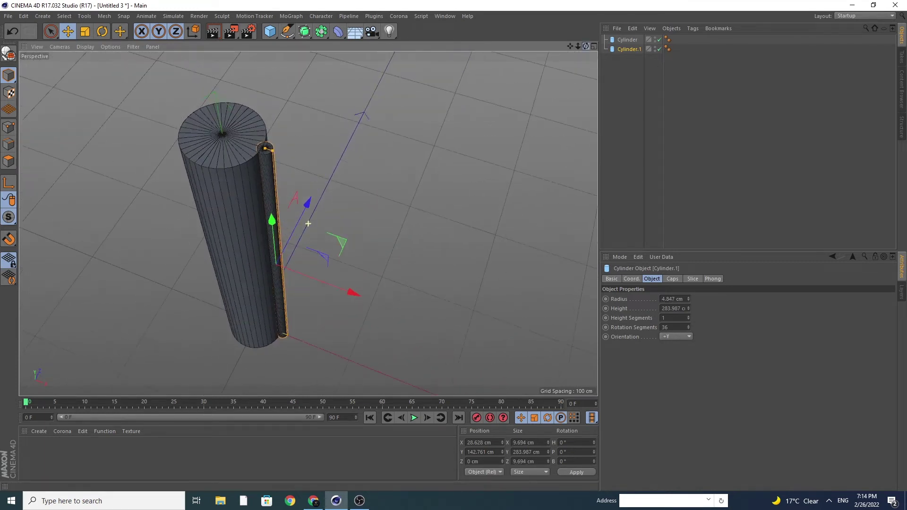
Add an Array generator and nest Cylinder.1 inside it
click(321, 33)
click(358, 47)
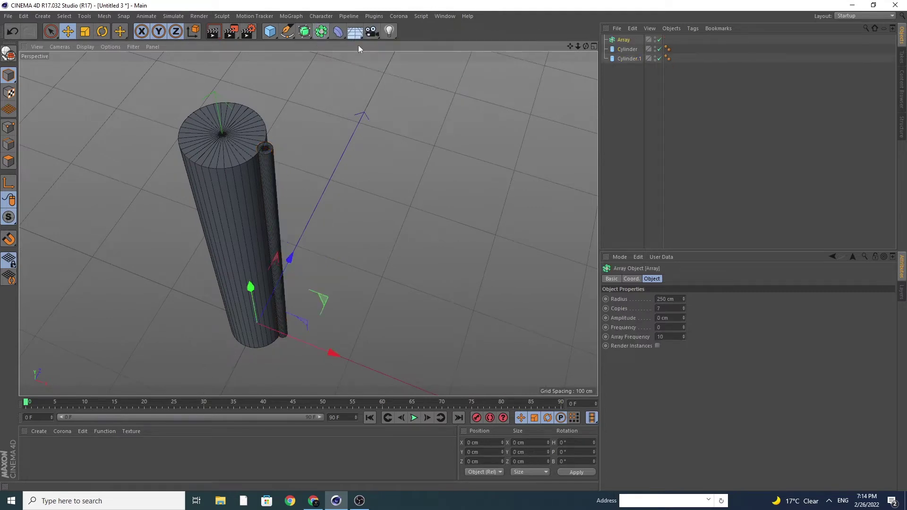
click(625, 49)
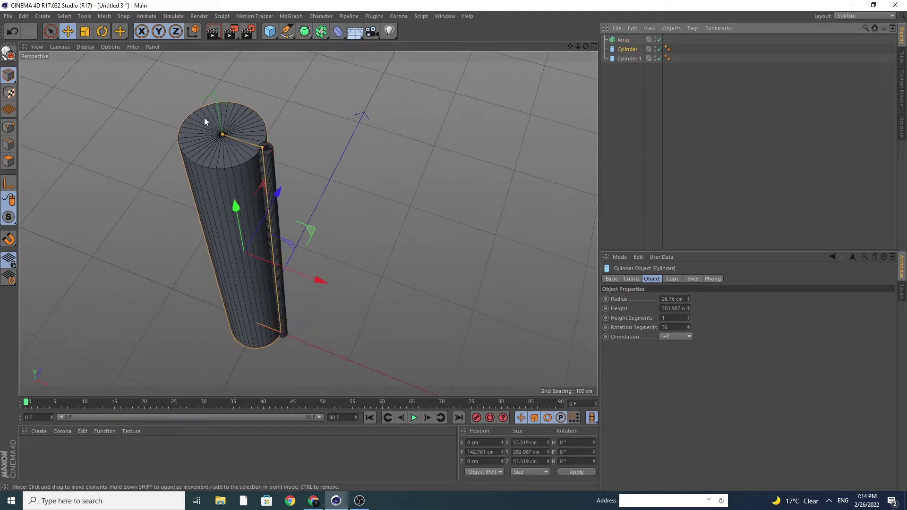
click(271, 157)
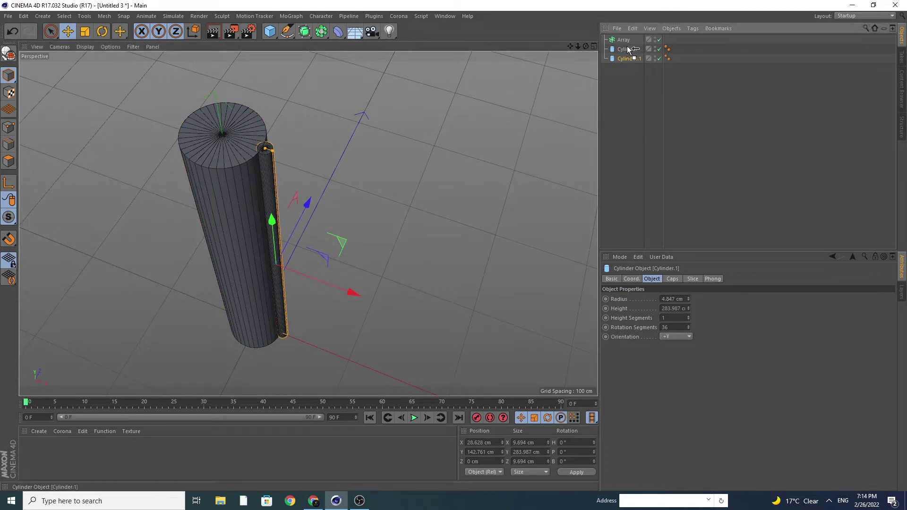
drag(629, 58, 627, 39)
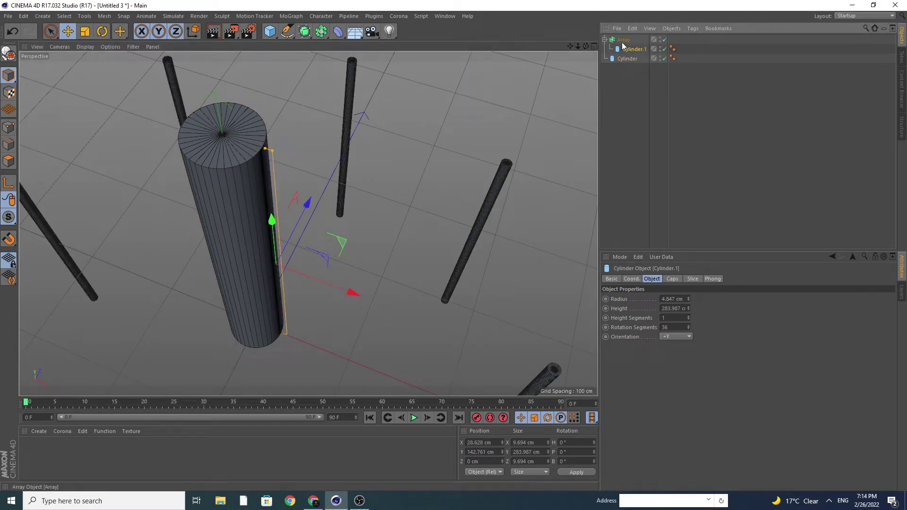
click(622, 40)
Set the Array to 7 copies at a 35 cm radius
drag(683, 301, 683, 300)
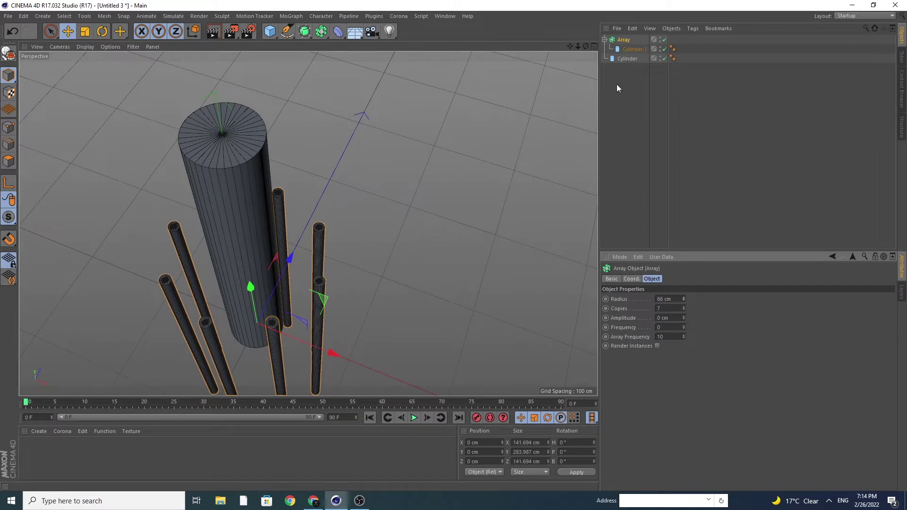
drag(580, 45, 579, 45)
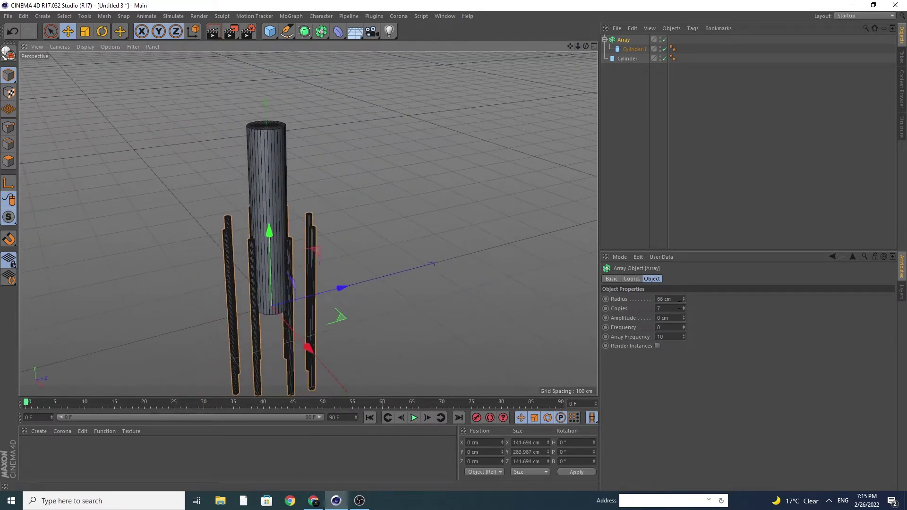
drag(684, 302, 684, 300)
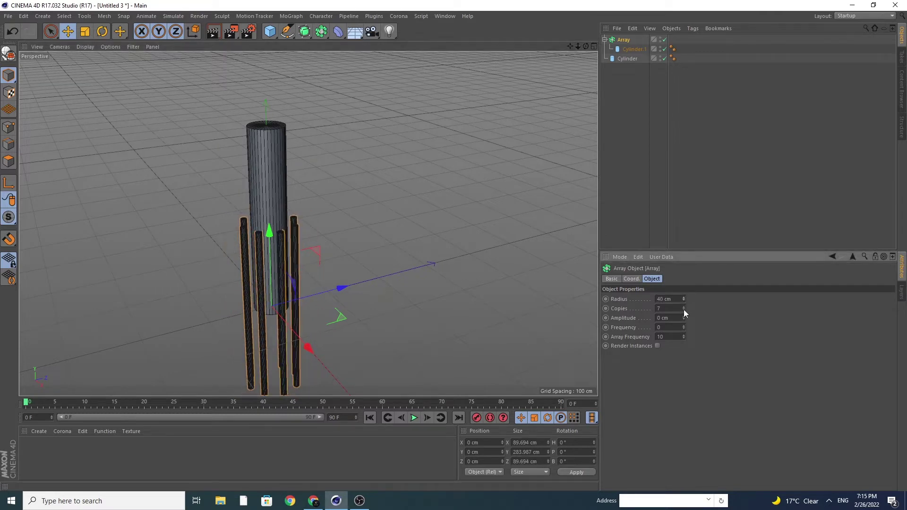
click(684, 310)
click(684, 307)
drag(684, 301, 683, 299)
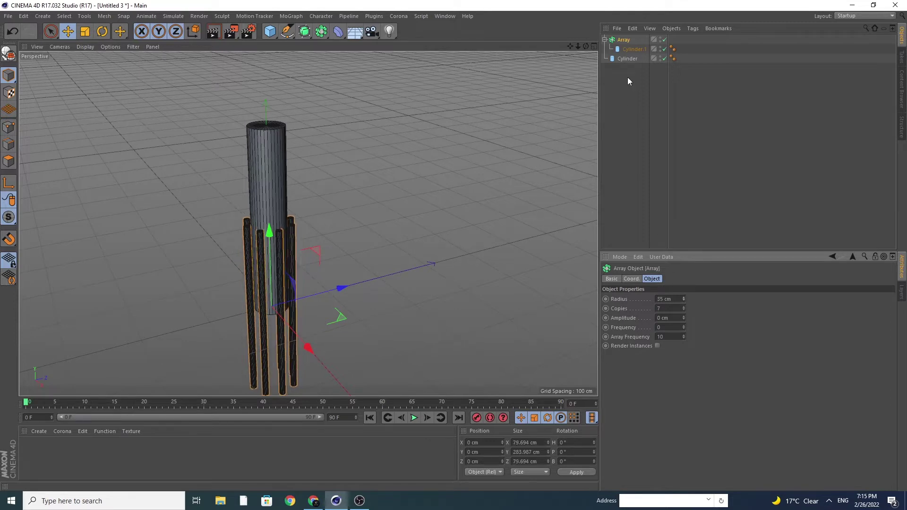
click(634, 49)
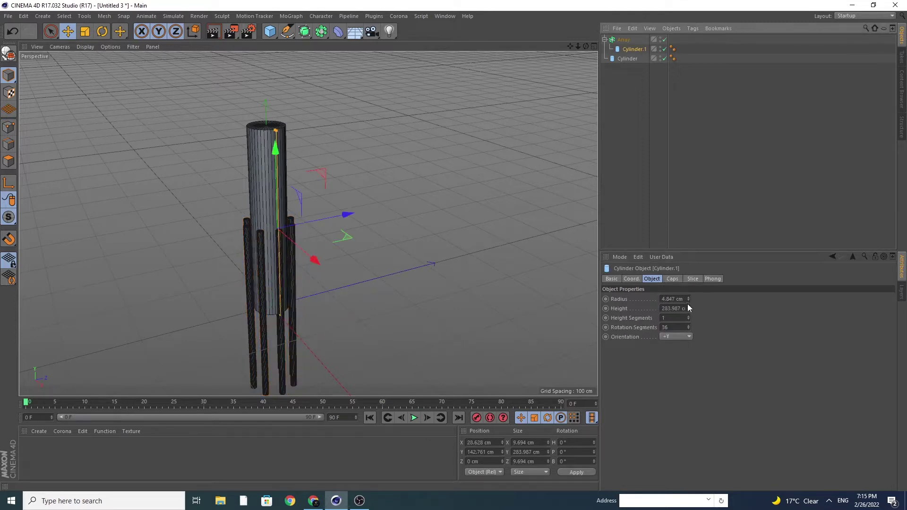
Lengthen the fluting rod and raise the whole Array ring up the column
drag(689, 308, 689, 294)
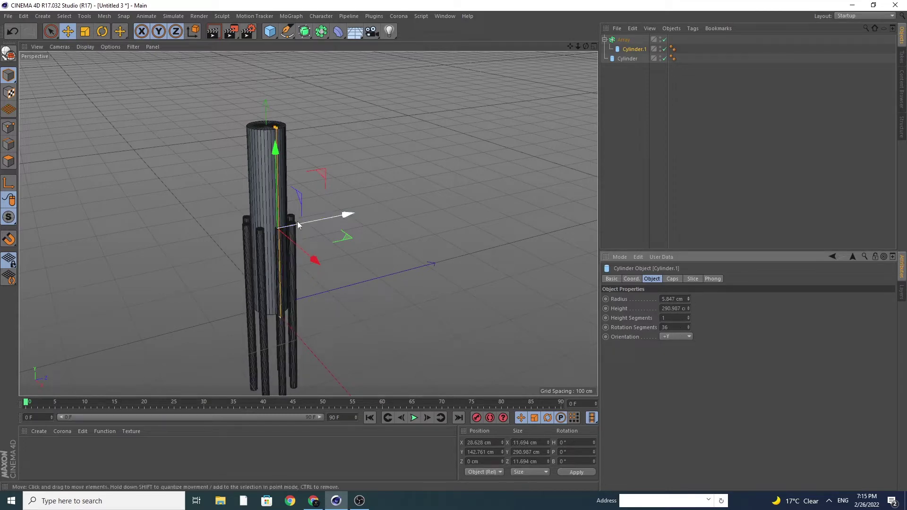
drag(276, 185, 276, 179)
click(619, 40)
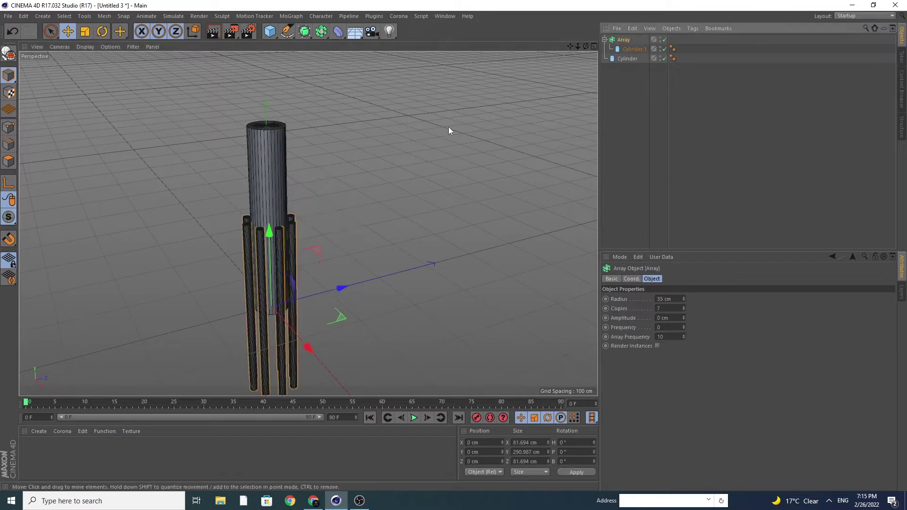
drag(270, 231, 271, 143)
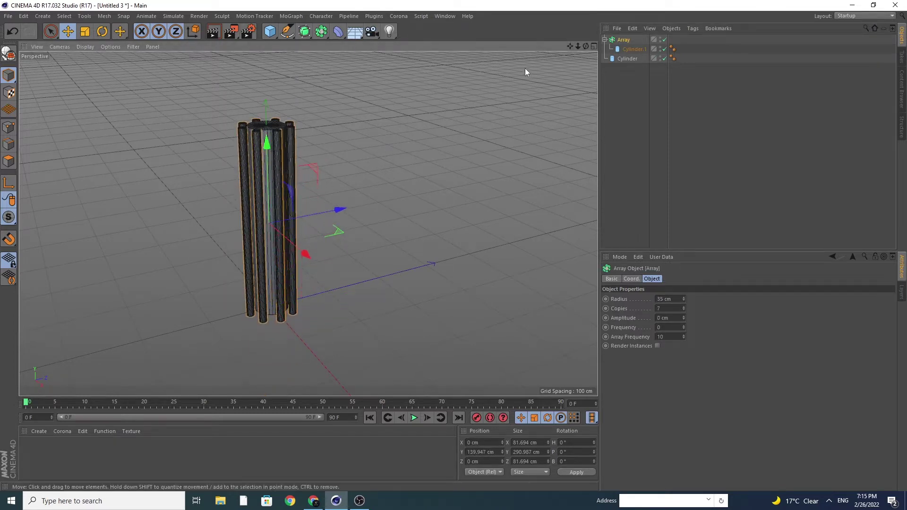
Shrink the Array radius to 29 cm and increase the copies to 8
drag(586, 46, 347, 207)
scroll(268, 215, up, 2)
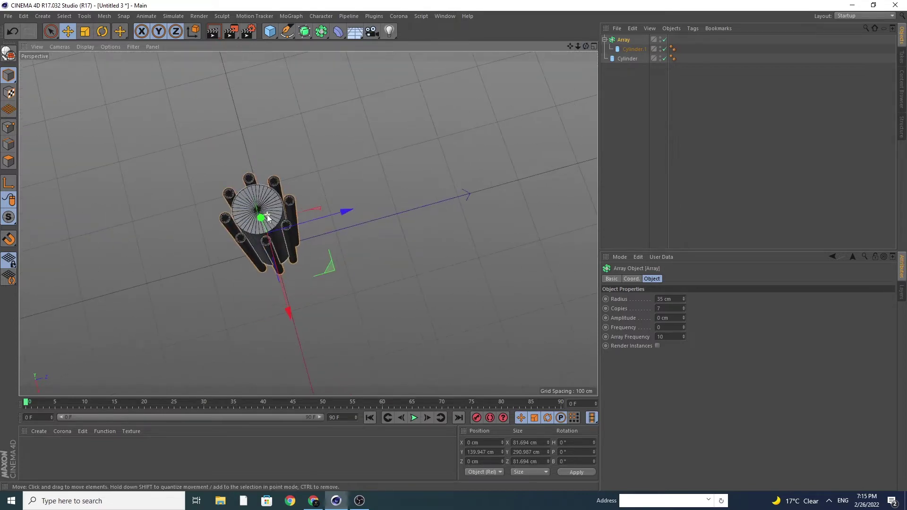
scroll(268, 214, up, 2)
scroll(268, 215, up, 3)
scroll(267, 214, up, 3)
scroll(267, 215, up, 1)
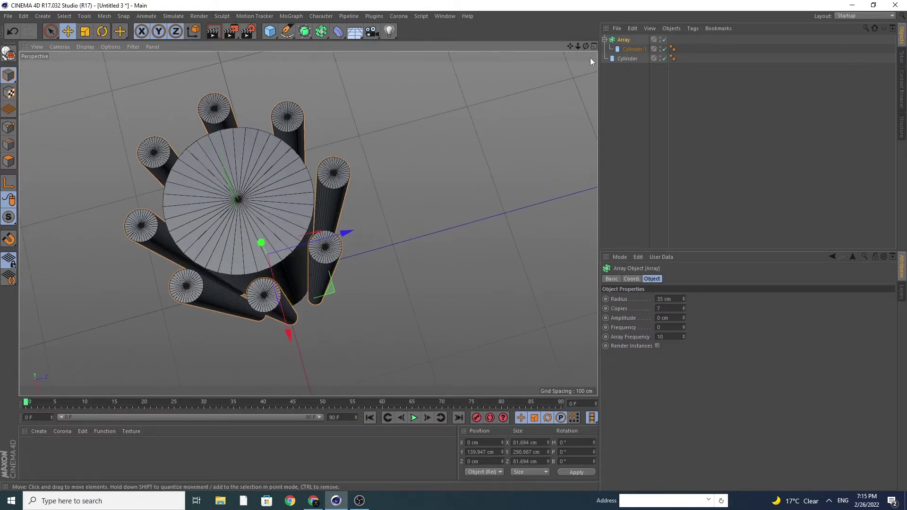
click(684, 301)
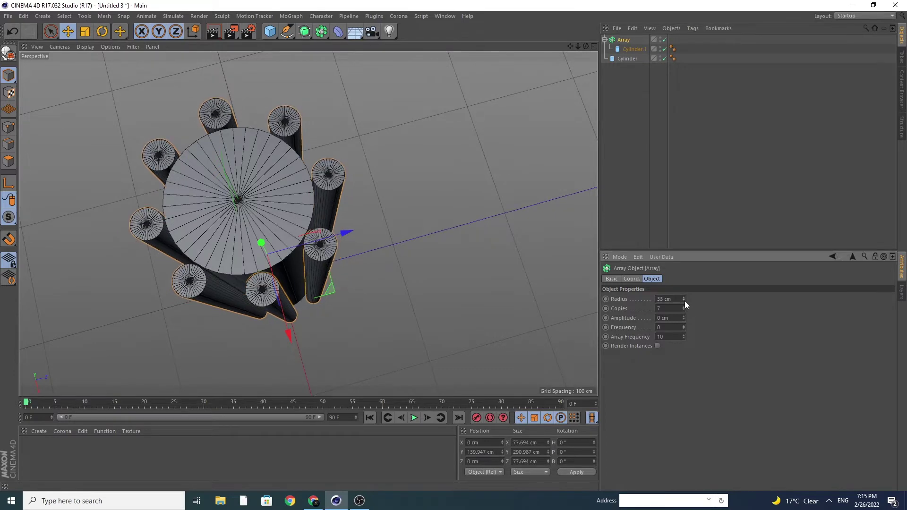
click(684, 301)
click(685, 302)
click(685, 301)
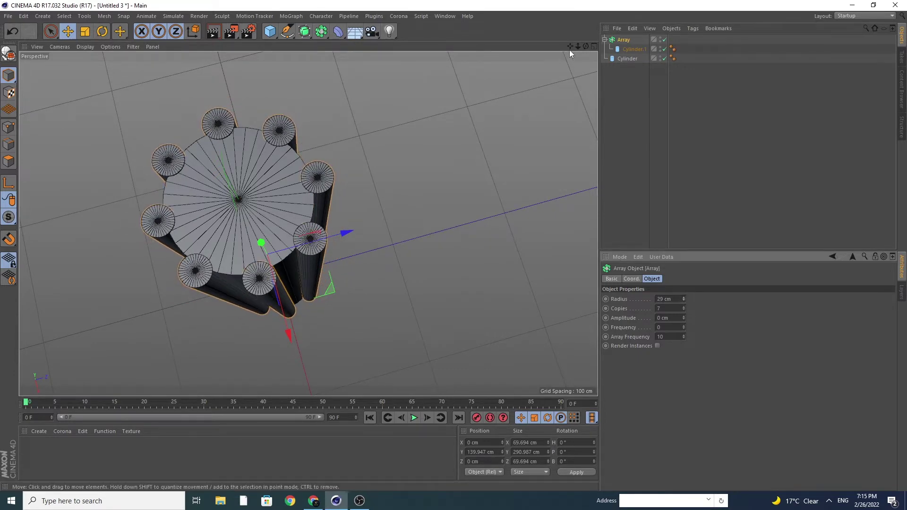
mouse_move(586, 47)
mouse_down()
mouse_move(308, 223)
mouse_move(673, 273)
mouse_up()
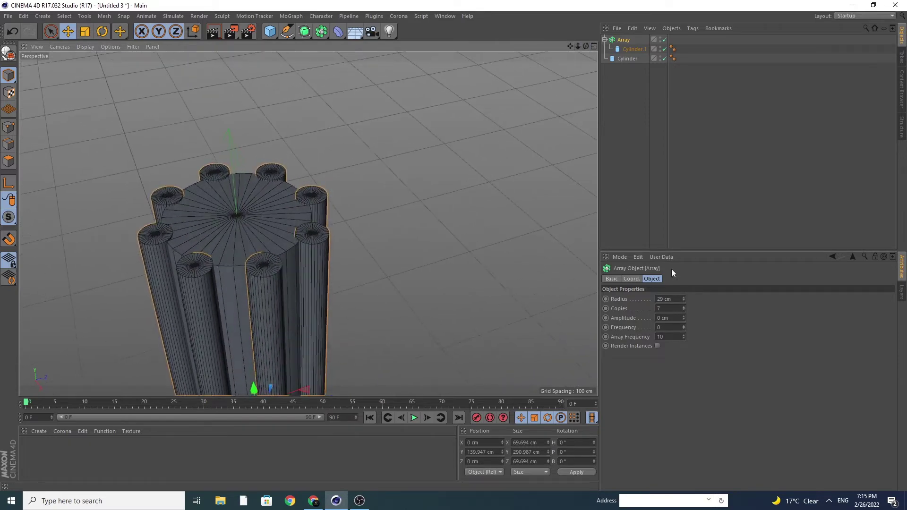
click(684, 307)
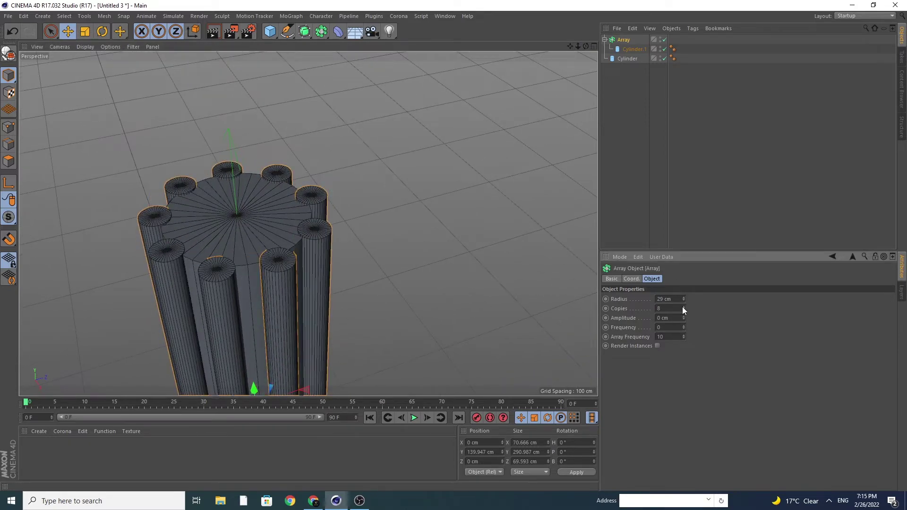
Thin the fluting rods to 2.847 cm radius and raise the Array to 10 copies
click(631, 50)
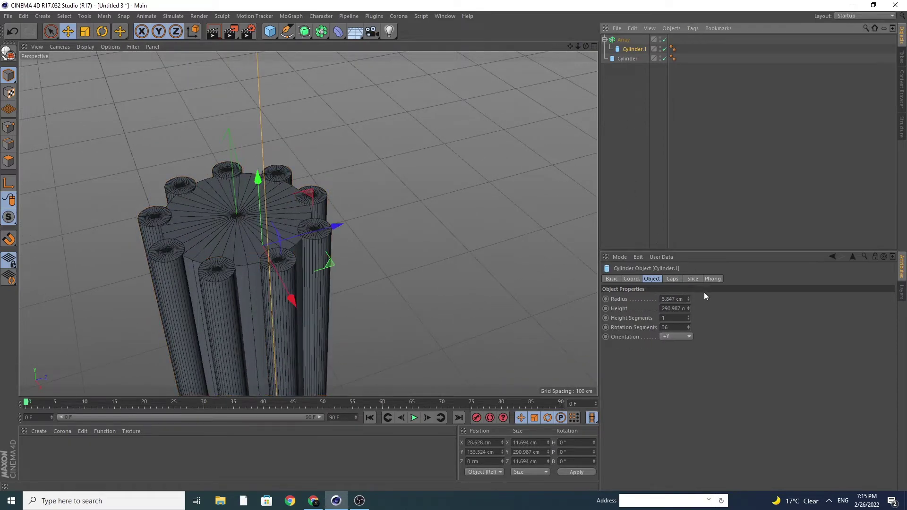
double_click(688, 301)
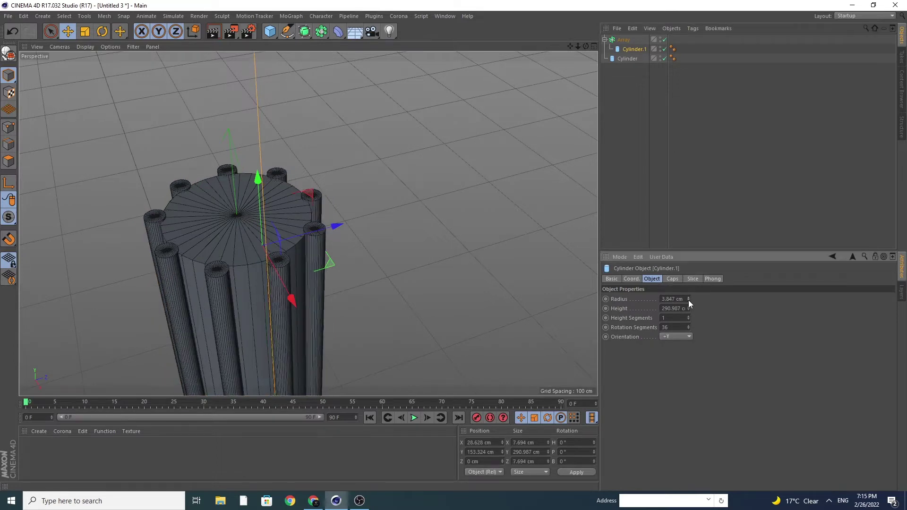
click(688, 300)
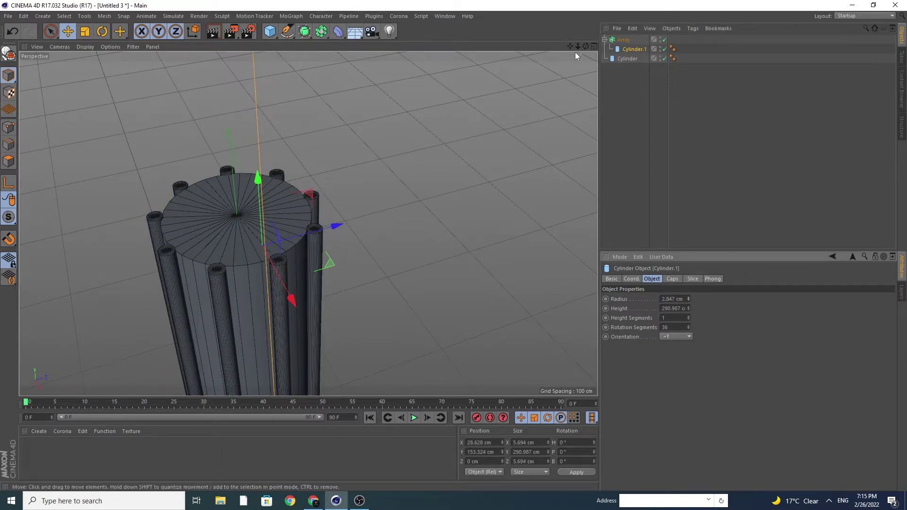
click(623, 40)
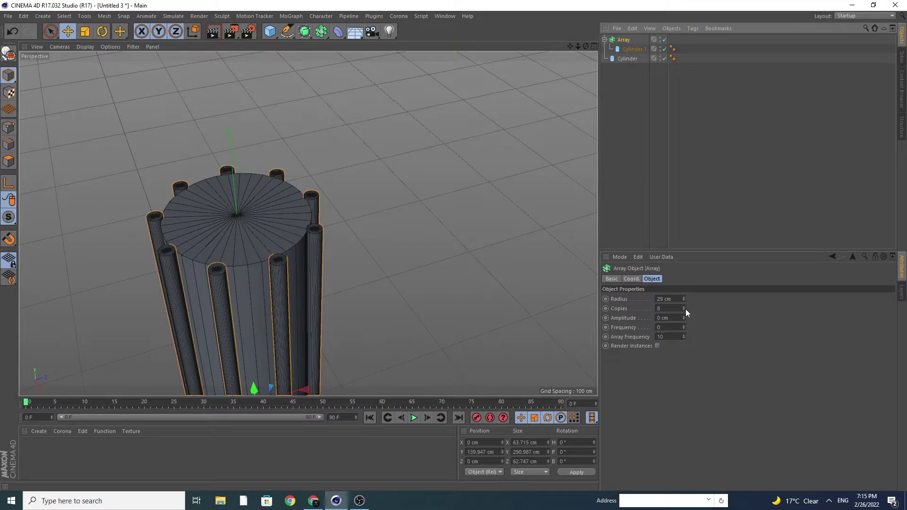
click(684, 307)
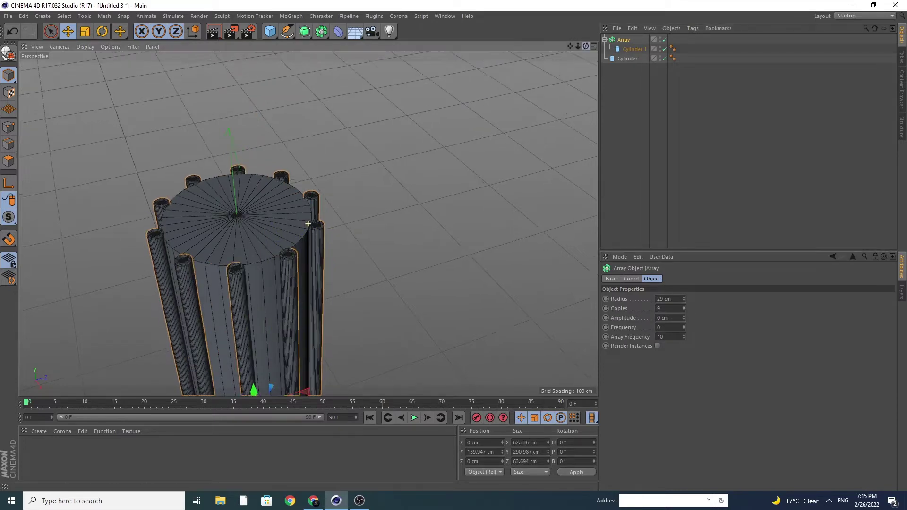
drag(585, 46, 586, 142)
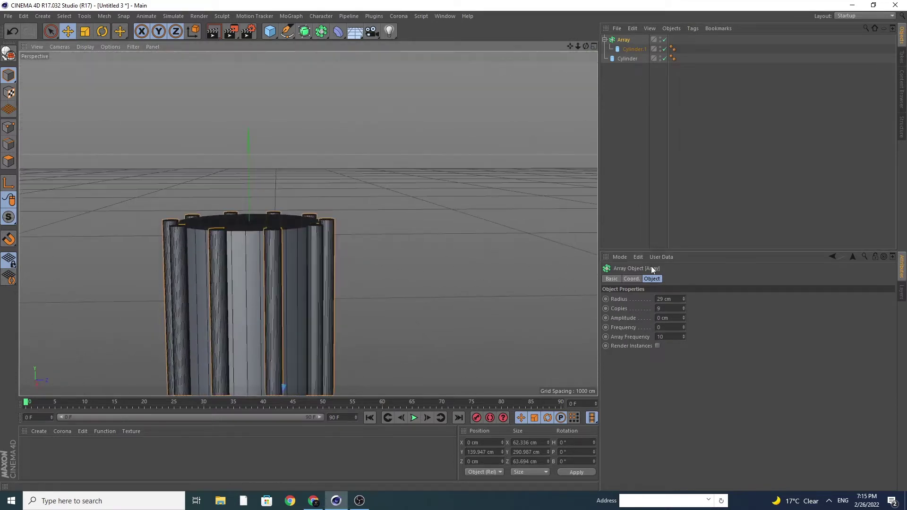
click(684, 306)
Add a Boole and nest the Cylinder and Array in it (A subtract B)
drag(586, 46, 410, 63)
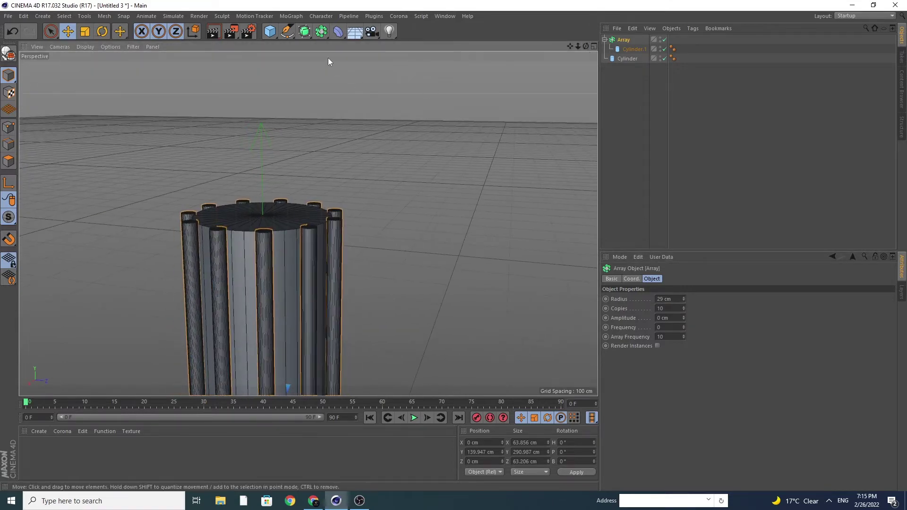
click(319, 33)
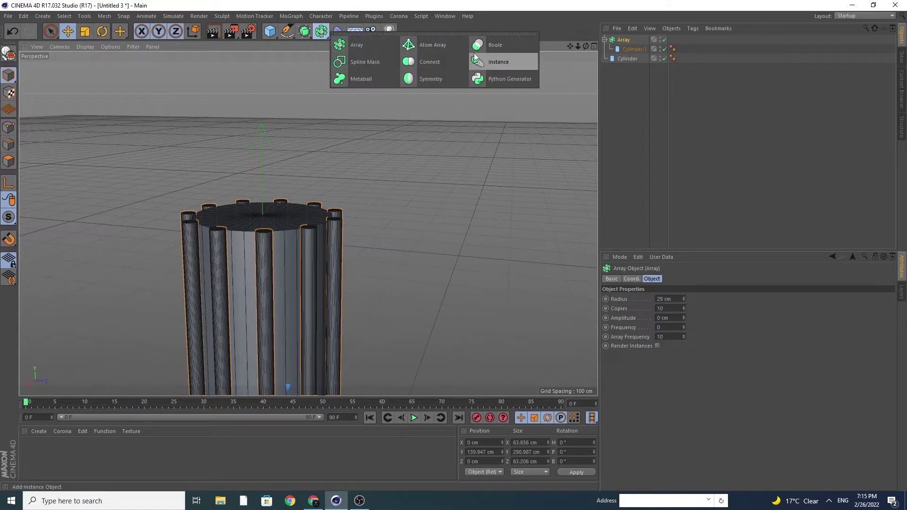
click(494, 44)
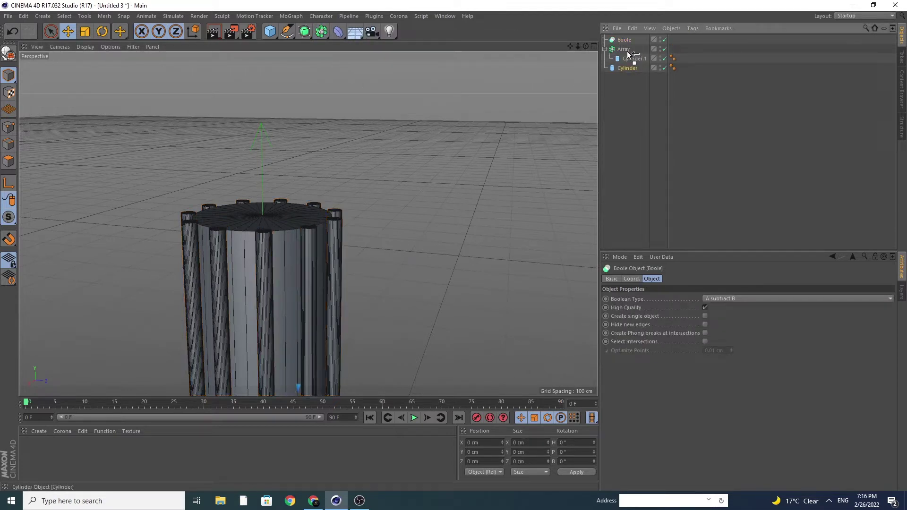
drag(626, 42, 633, 52)
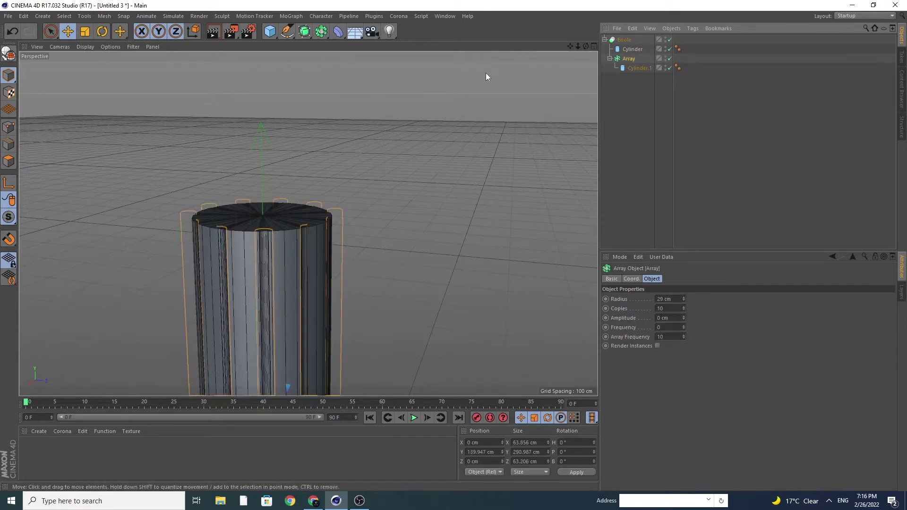
scroll(307, 232, up, 3)
scroll(307, 232, up, 2)
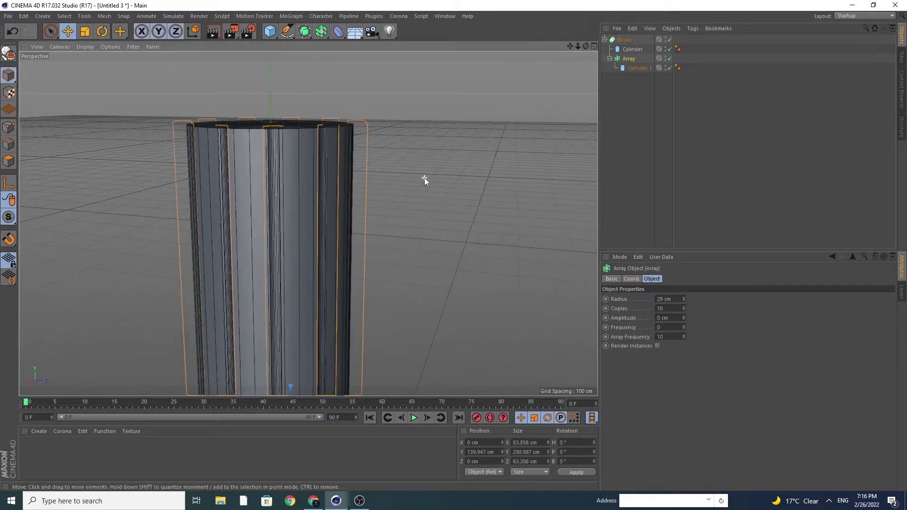
Test-render the fluted column, then clear the render and reframe the whole column
click(214, 32)
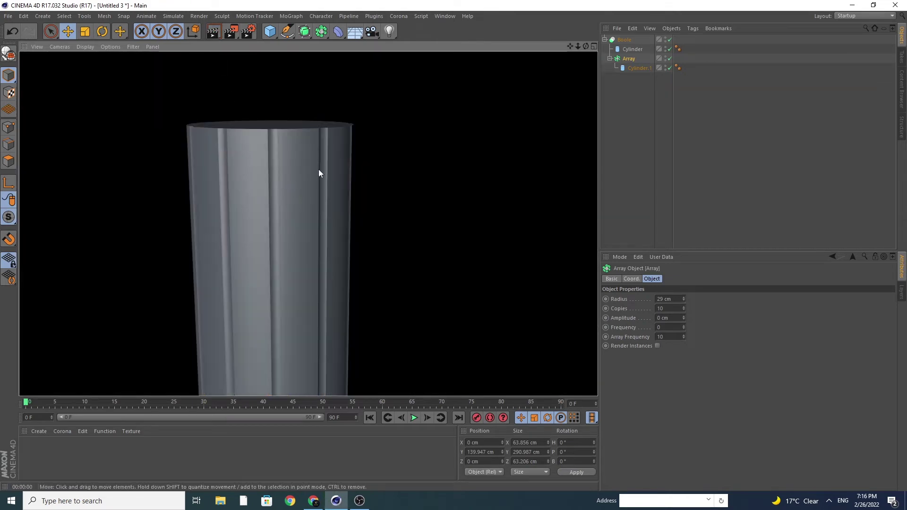
click(495, 127)
drag(577, 46, 308, 224)
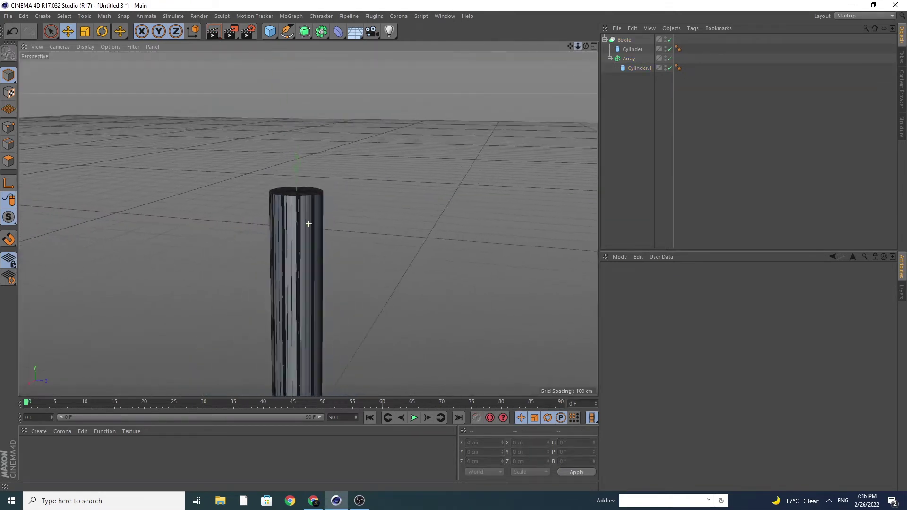
drag(574, 44, 308, 224)
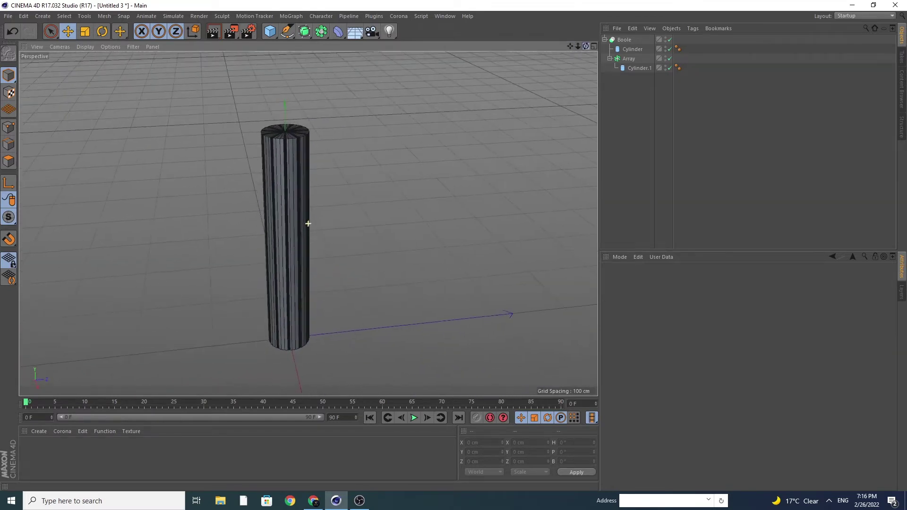
Add a new cylinder and raise it to the top of the fluted column
click(270, 35)
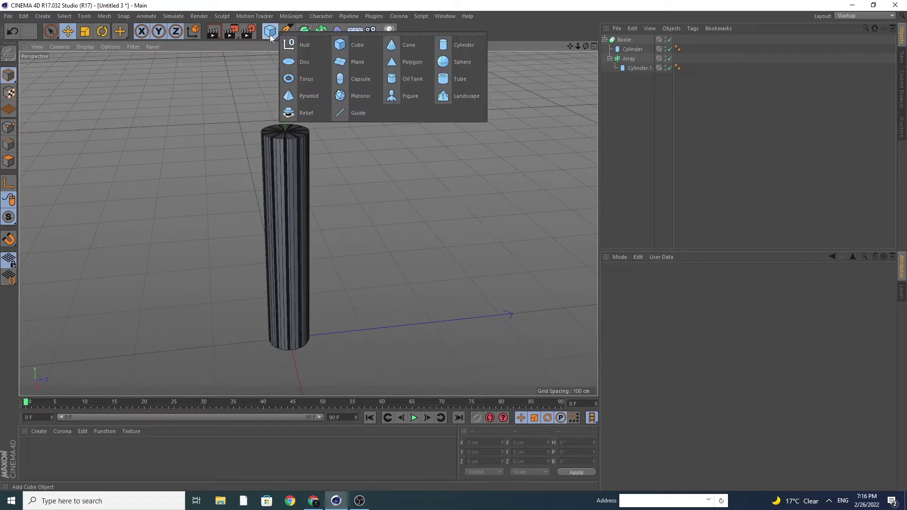
click(472, 44)
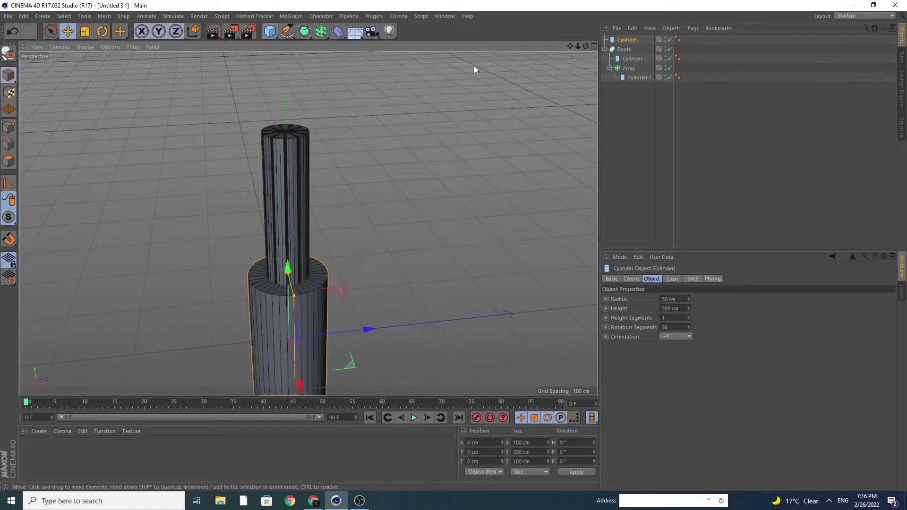
mouse_move(287, 266)
mouse_down()
mouse_move(285, 106)
mouse_move(314, 117)
mouse_up()
scroll(274, 173, up, 3)
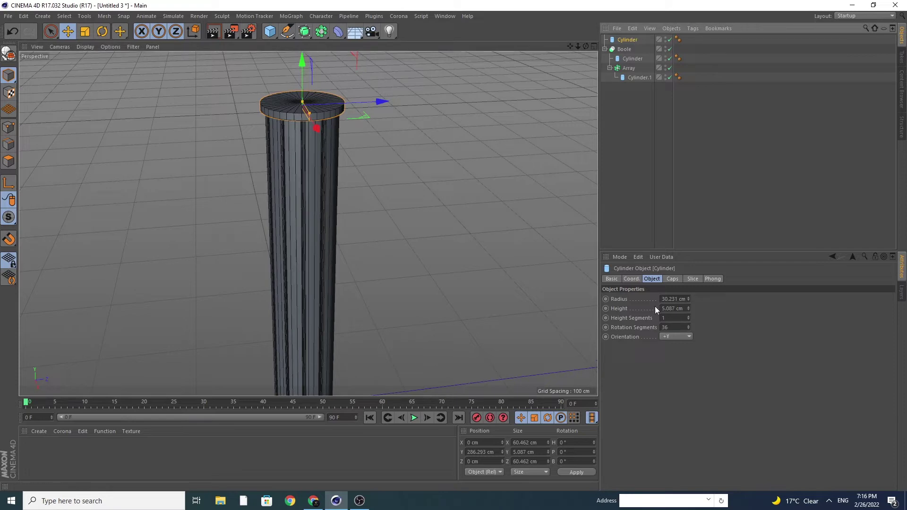
Enable cap Fillet and size the disc to 60.657 cm across, 5.393 cm tall
click(671, 278)
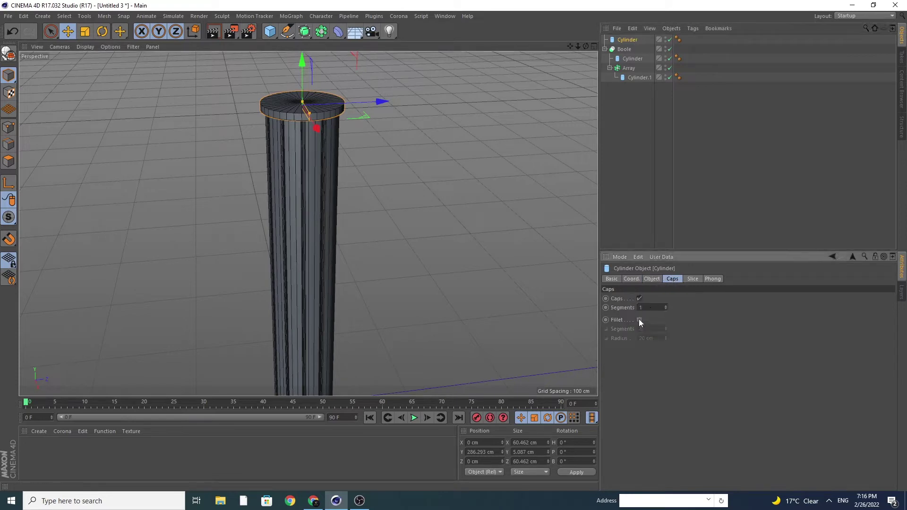
click(639, 320)
scroll(406, 207, up, 2)
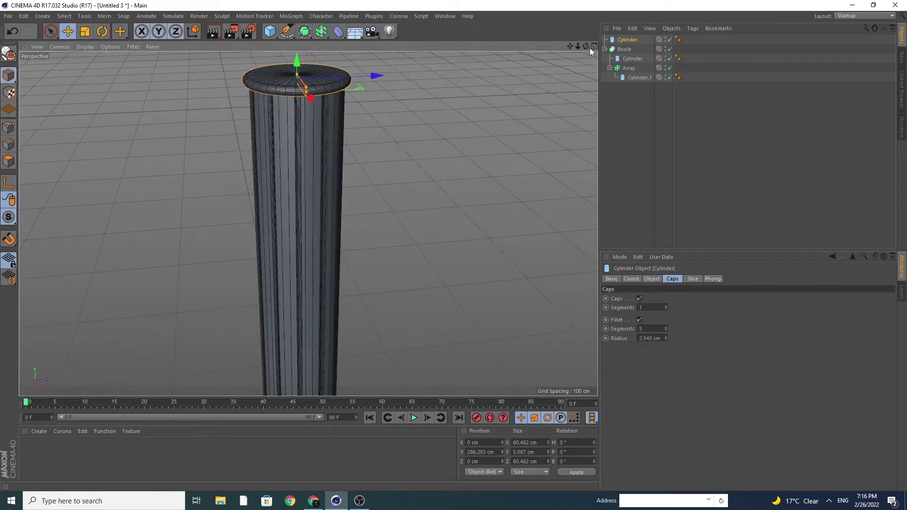
drag(586, 46, 580, 53)
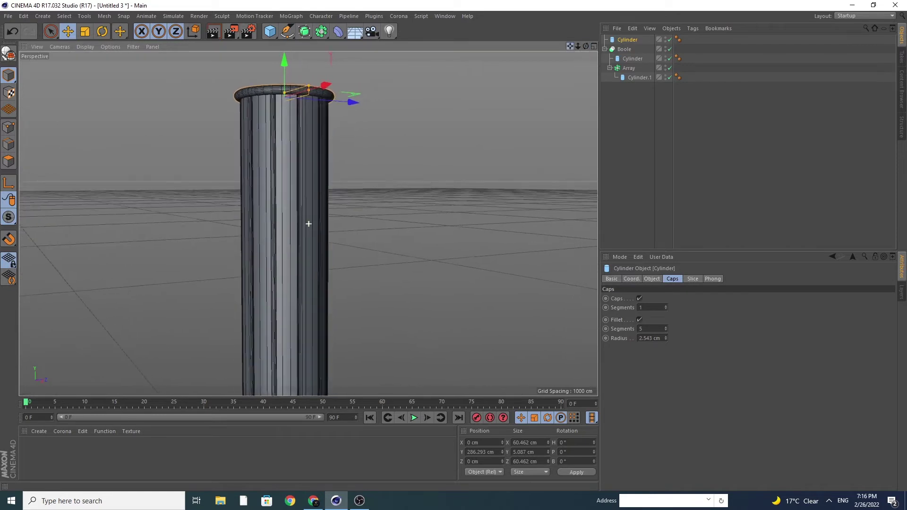
alt+middle_drag(308, 208, 308, 227)
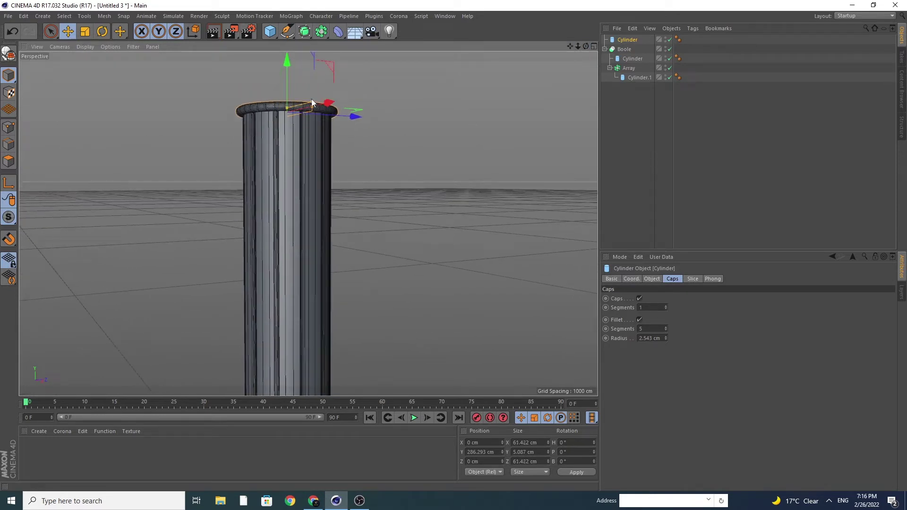
drag(312, 99, 288, 93)
scroll(286, 136, up, 2)
scroll(293, 124, up, 2)
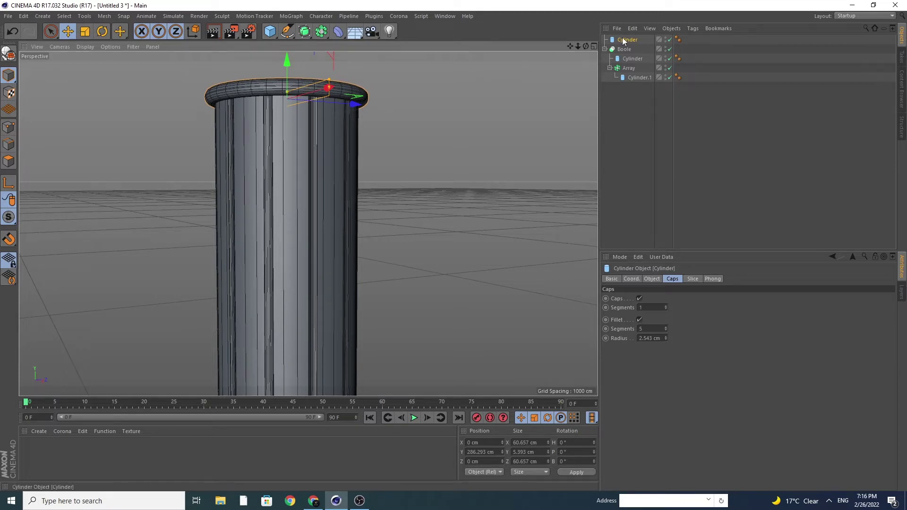
Duplicate the top disc, raise it to Y 290.628 cm, and enlarge it to 65.231 × 7.855 cm
ctrl+drag(624, 43, 624, 40)
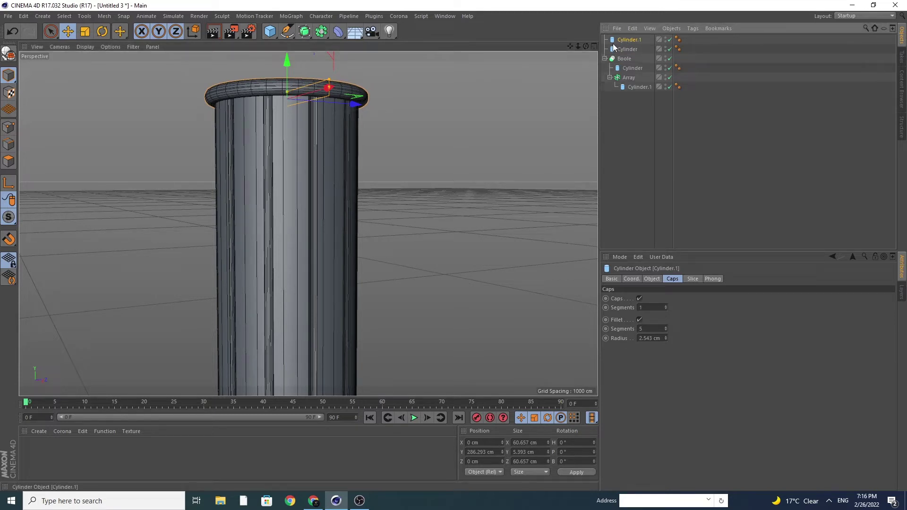
drag(287, 63, 287, 56)
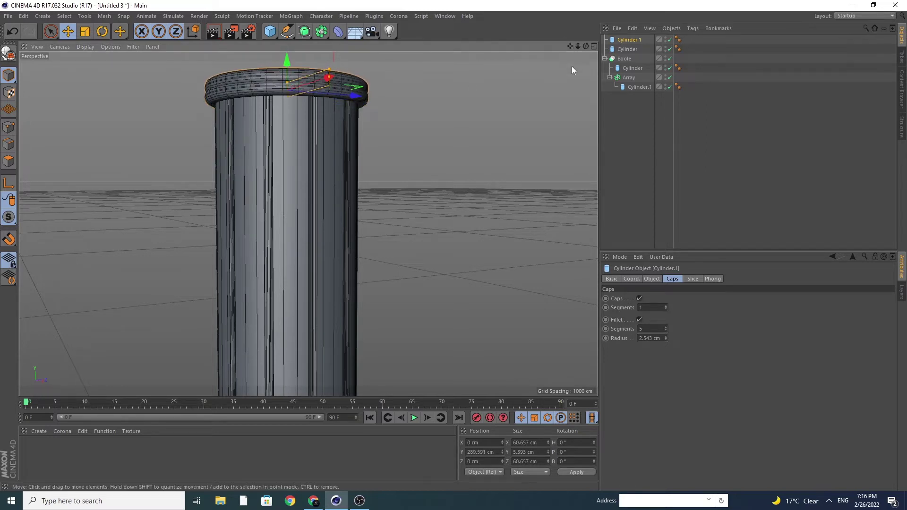
mouse_move(288, 81)
mouse_down()
mouse_move(287, 59)
mouse_move(329, 71)
mouse_move(334, 63)
mouse_up()
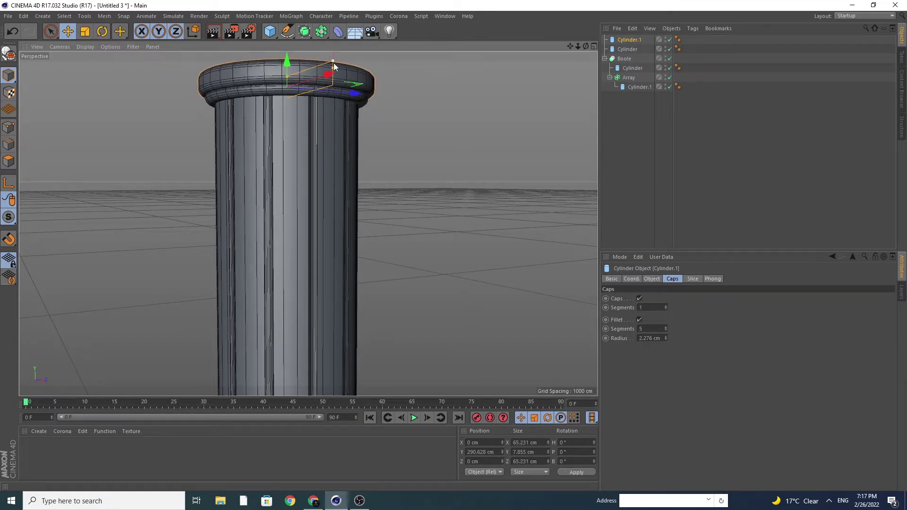
mouse_move(586, 47)
mouse_down()
mouse_move(588, 71)
mouse_move(585, 28)
mouse_up()
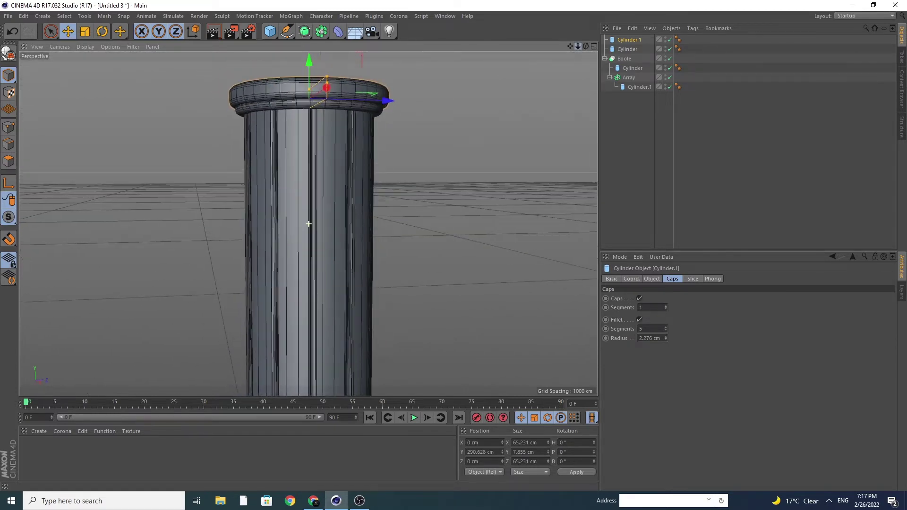
click(605, 58)
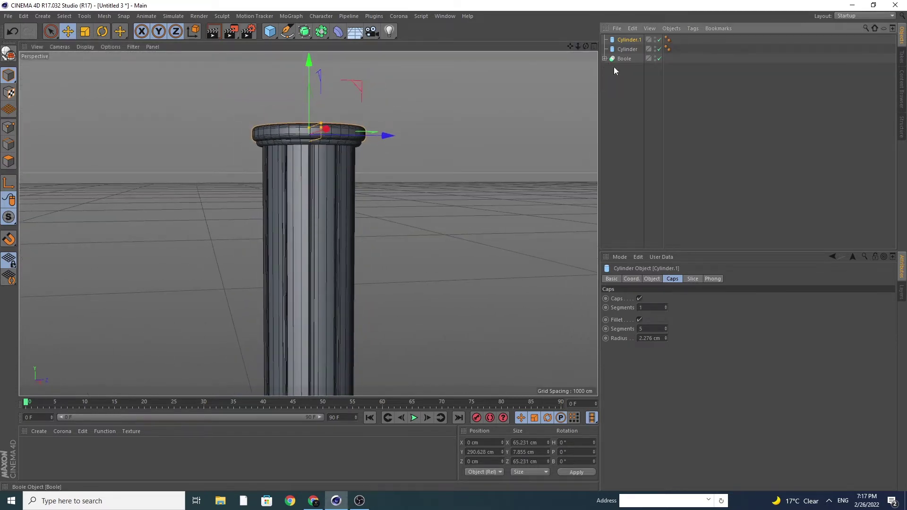
click(628, 49)
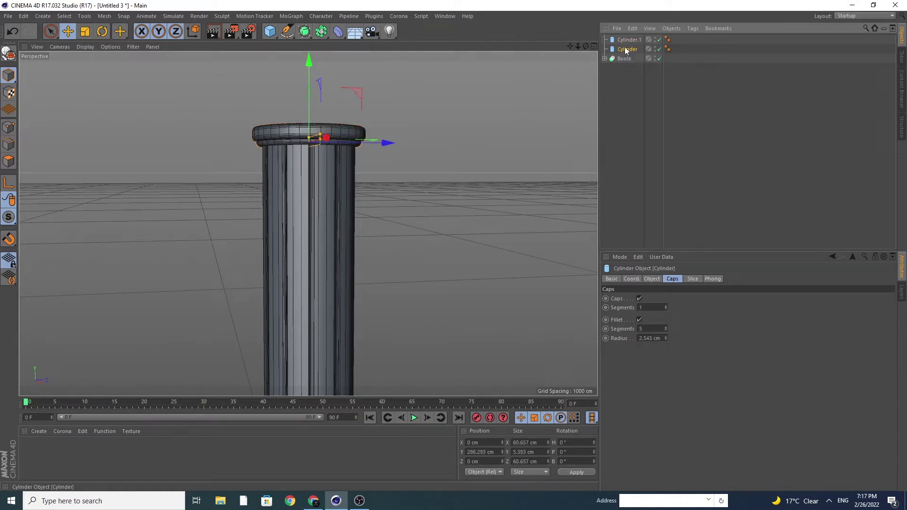
Ctrl-duplicate both top discs and move the copies down to the column's foot
ctrl+click(625, 41)
drag(625, 50, 622, 67)
drag(309, 98, 321, 259)
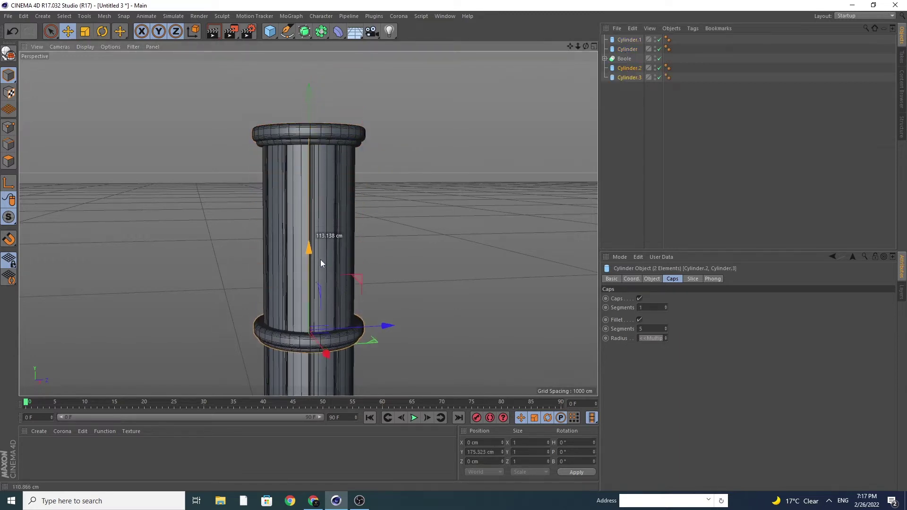
drag(570, 46, 588, 65)
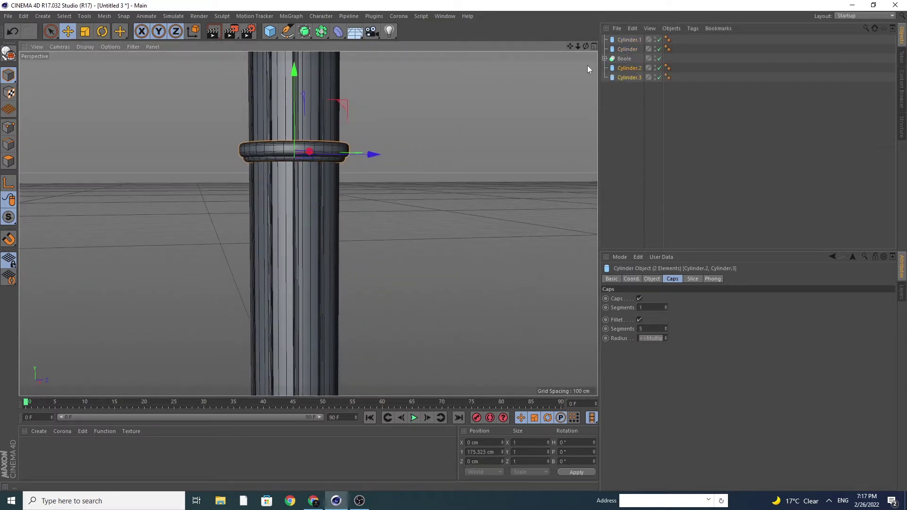
drag(292, 98, 314, 358)
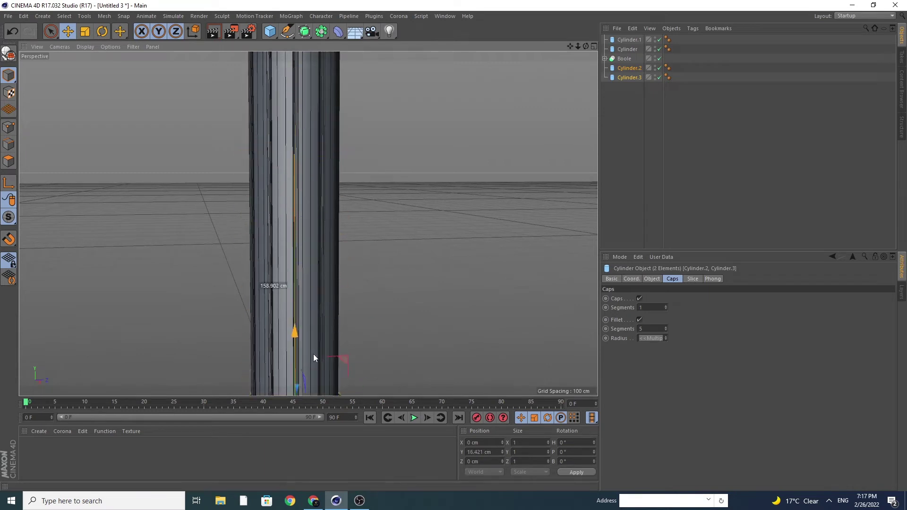
drag(570, 45, 563, 56)
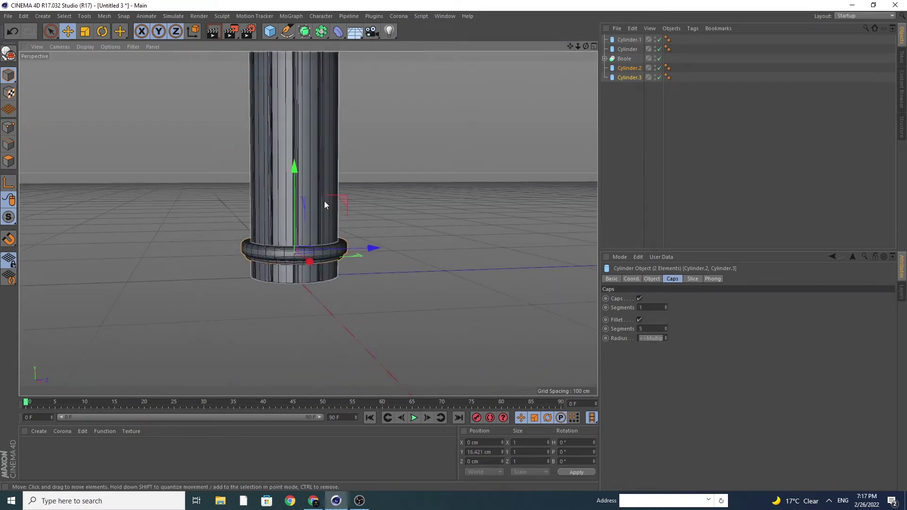
drag(294, 183, 297, 226)
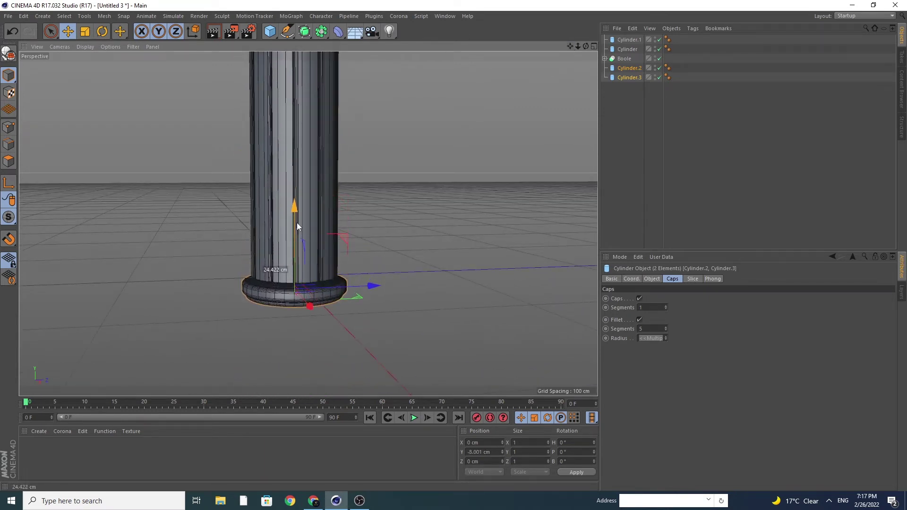
Nudge Cylinder.3 up to Y 1.941 cm and zoom out to the whole column
click(631, 78)
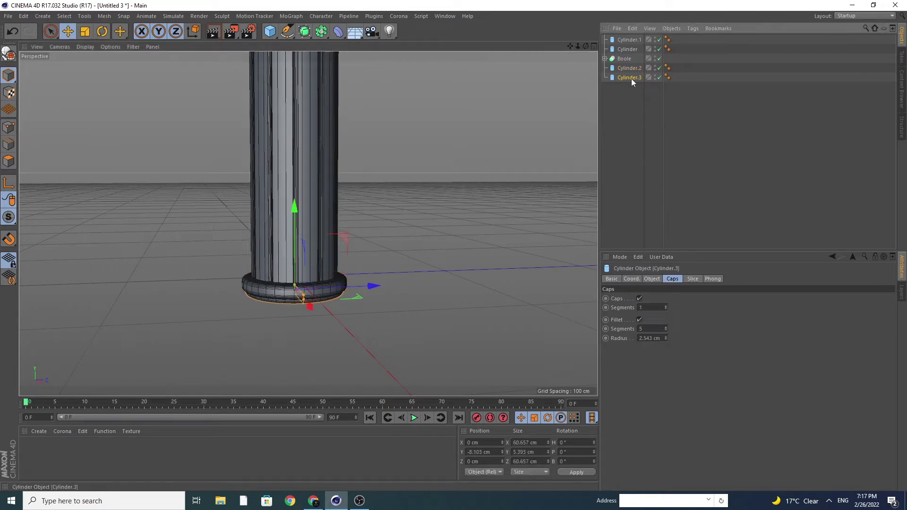
drag(295, 239, 296, 224)
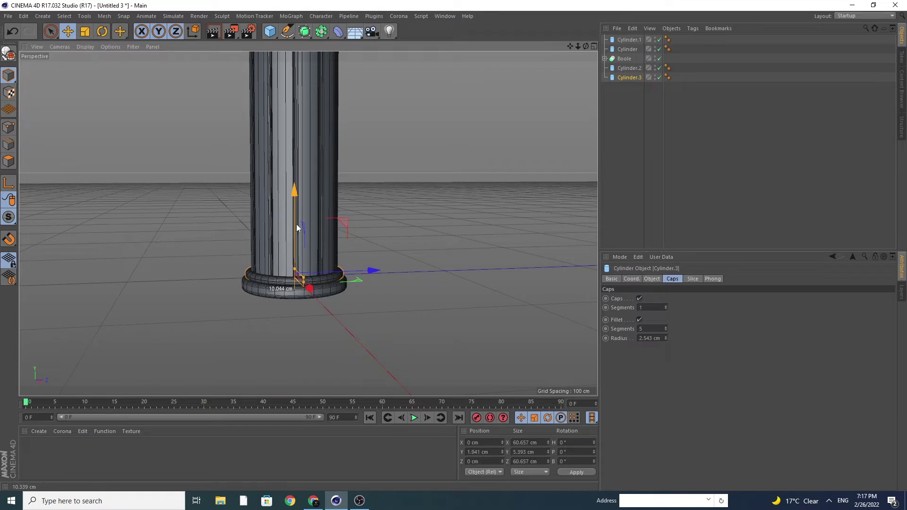
drag(296, 224, 296, 224)
drag(578, 45, 570, 44)
scroll(381, 214, up, 3)
scroll(300, 139, up, 2)
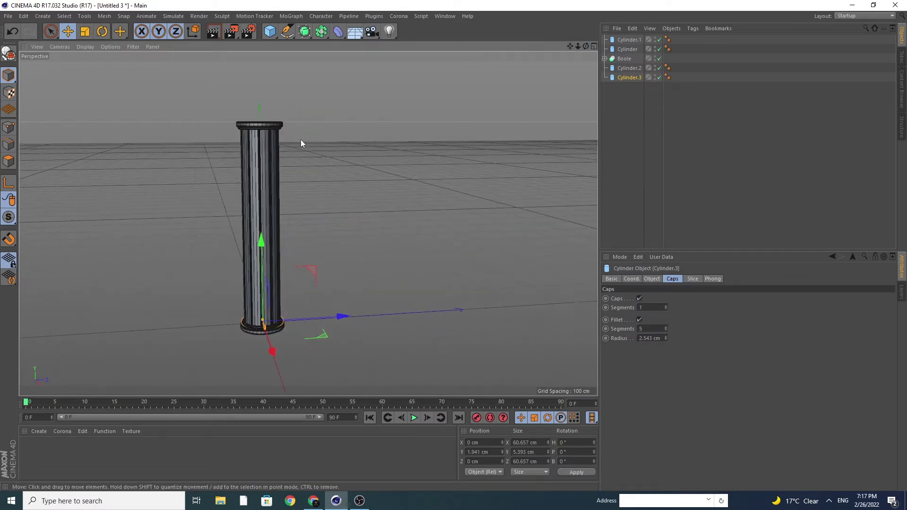
Add a cube, flatten and shrink it, and lift it above the column
click(270, 32)
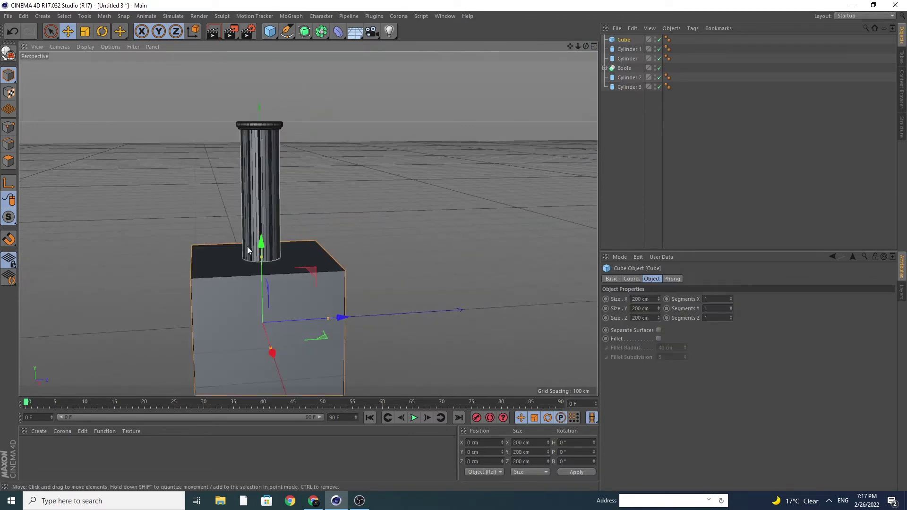
drag(261, 256, 265, 312)
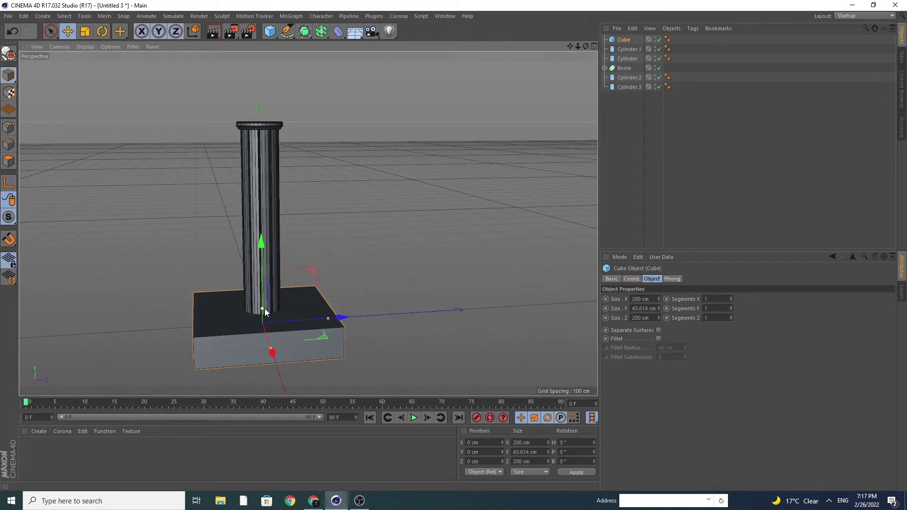
drag(326, 319, 301, 322)
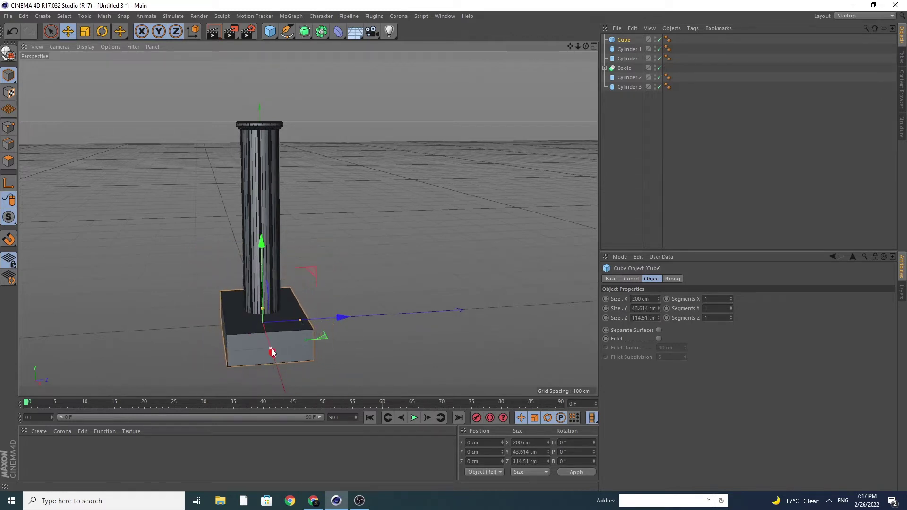
drag(271, 349, 269, 335)
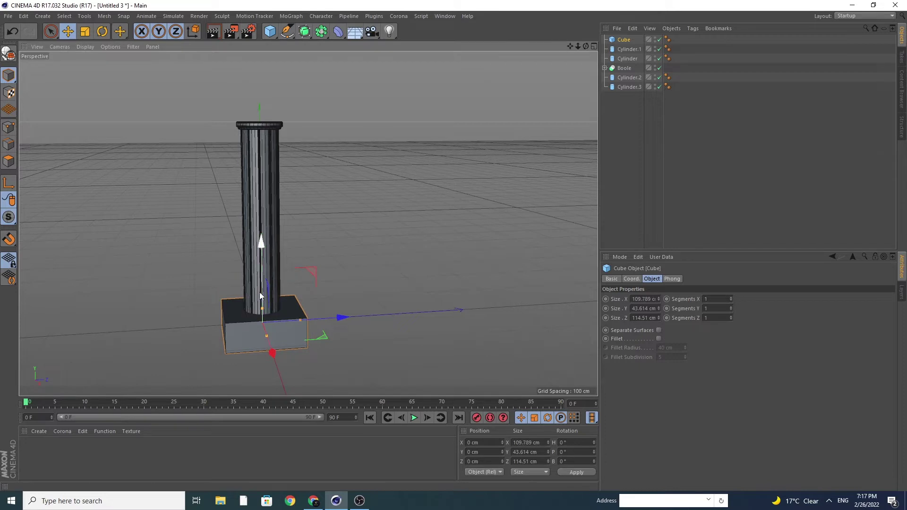
drag(259, 292, 257, 70)
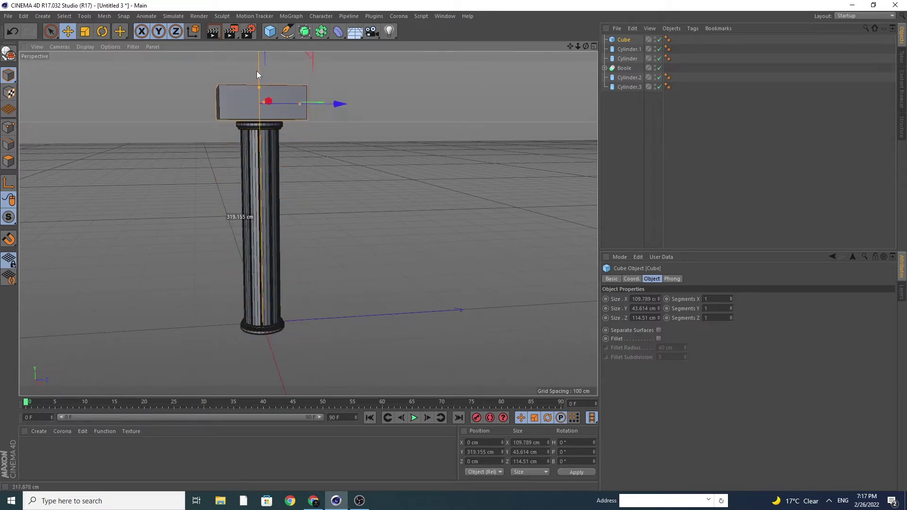
Make the slab thinner and cut its depth to about 92 cm
drag(259, 88, 260, 120)
scroll(260, 131, up, 2)
scroll(260, 132, up, 2)
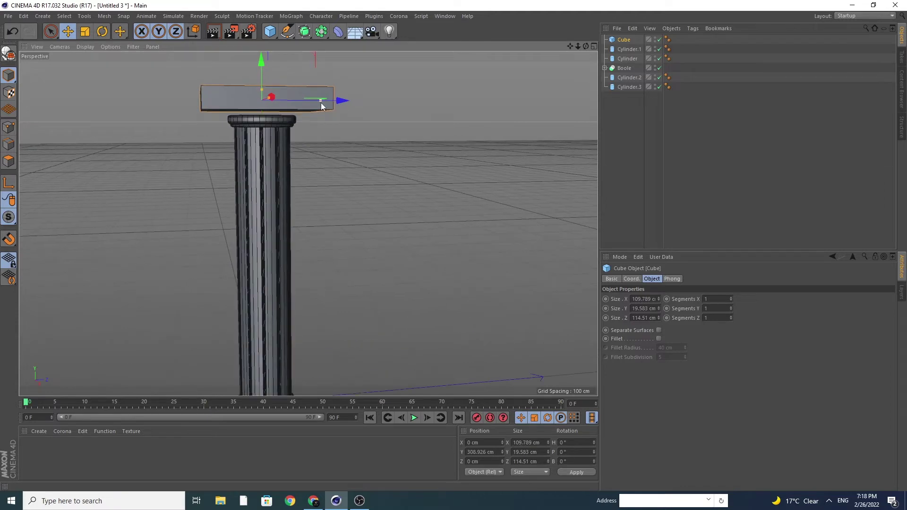
drag(322, 106, 309, 103)
drag(262, 61, 261, 63)
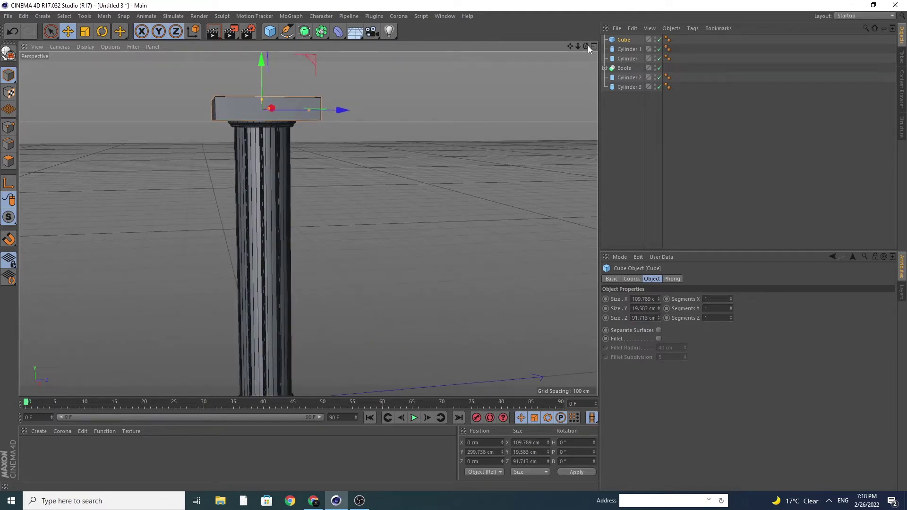
mouse_move(587, 46)
mouse_down()
mouse_move(290, 113)
mouse_move(312, 101)
mouse_up()
drag(371, 117, 367, 112)
mouse_move(586, 43)
mouse_down()
mouse_move(308, 224)
mouse_move(263, 201)
mouse_up()
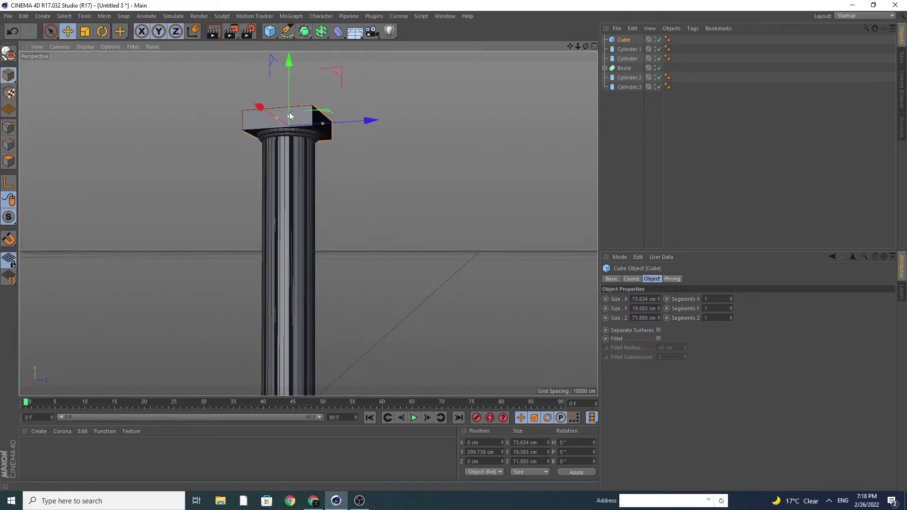
Size the slab to 88.249 × 12.634 × 78.419 cm and seat it at Y 300.089 cm
drag(289, 116, 291, 120)
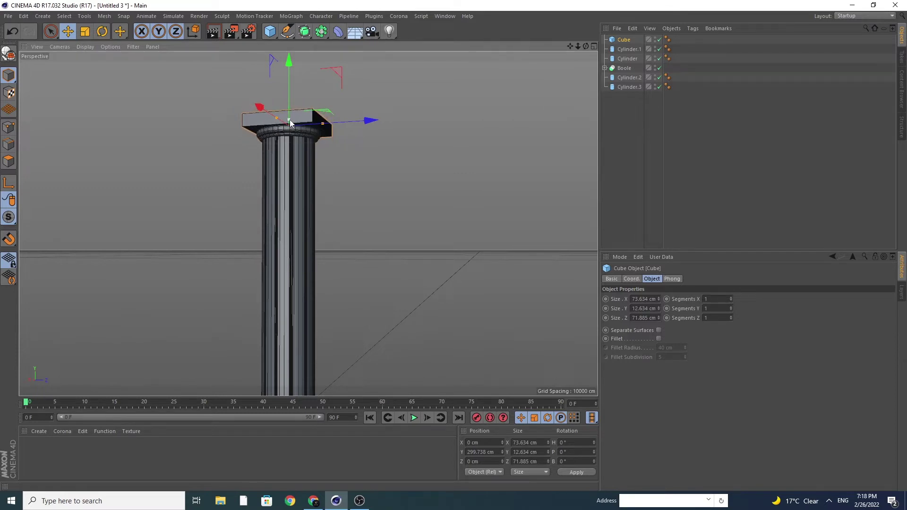
scroll(270, 160, up, 2)
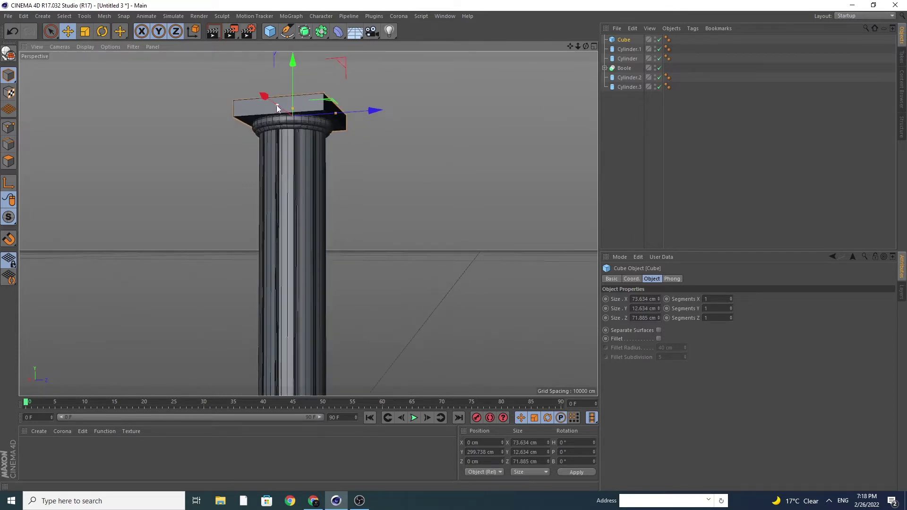
drag(276, 105, 273, 105)
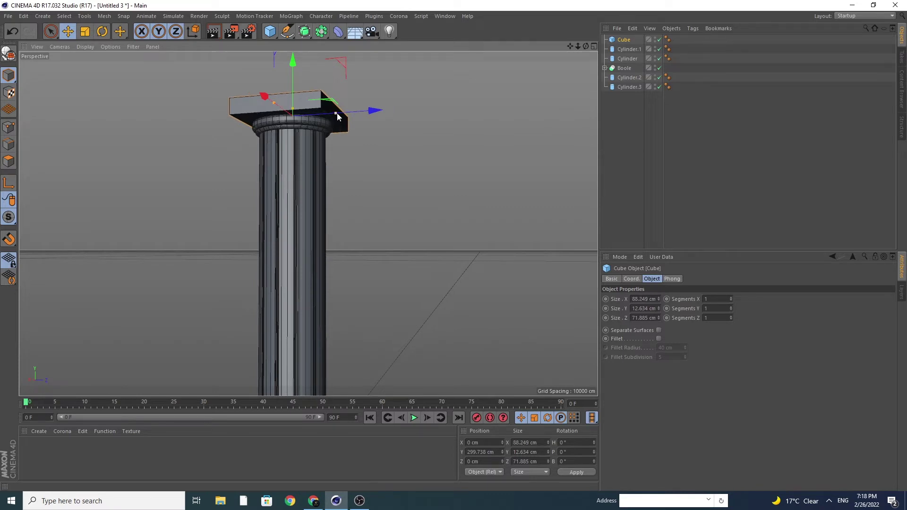
drag(338, 114, 359, 116)
drag(585, 47, 586, 23)
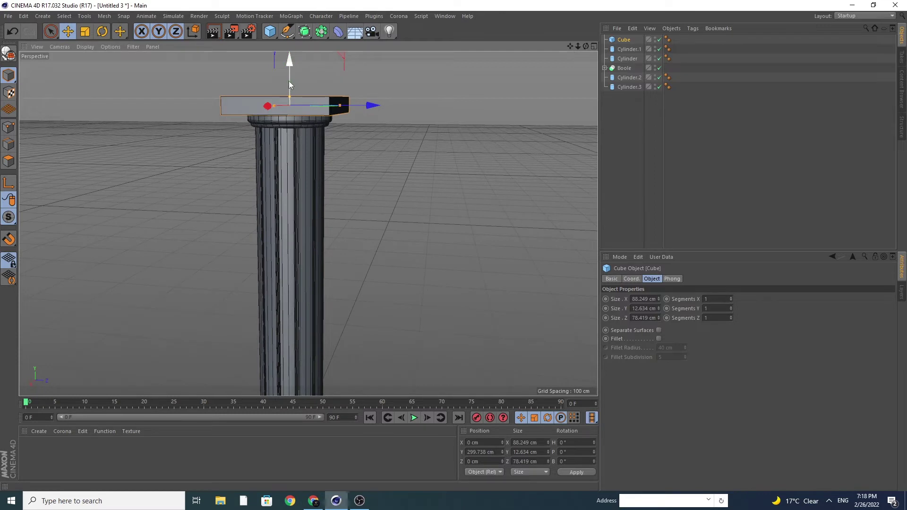
drag(288, 81, 288, 81)
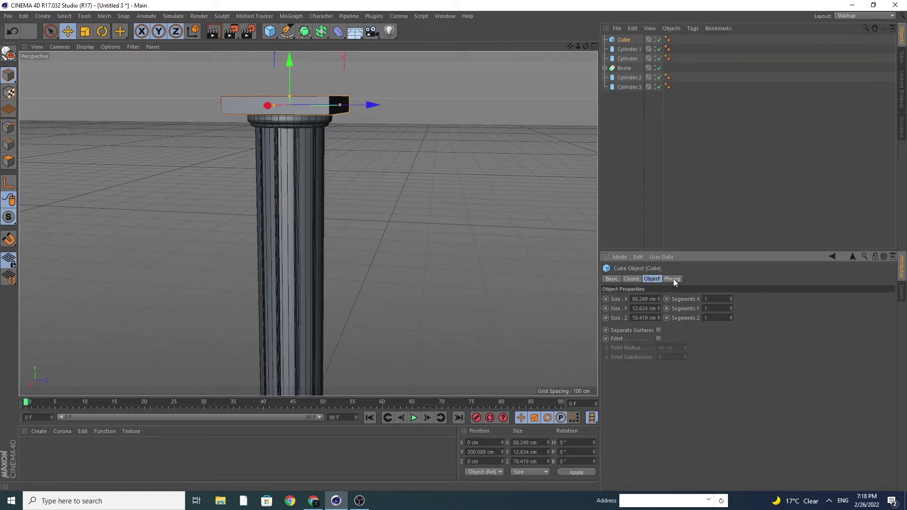
Enable Fillet on the slab cube and lower the fillet subdivision to 4
click(673, 279)
click(658, 280)
drag(587, 46, 307, 224)
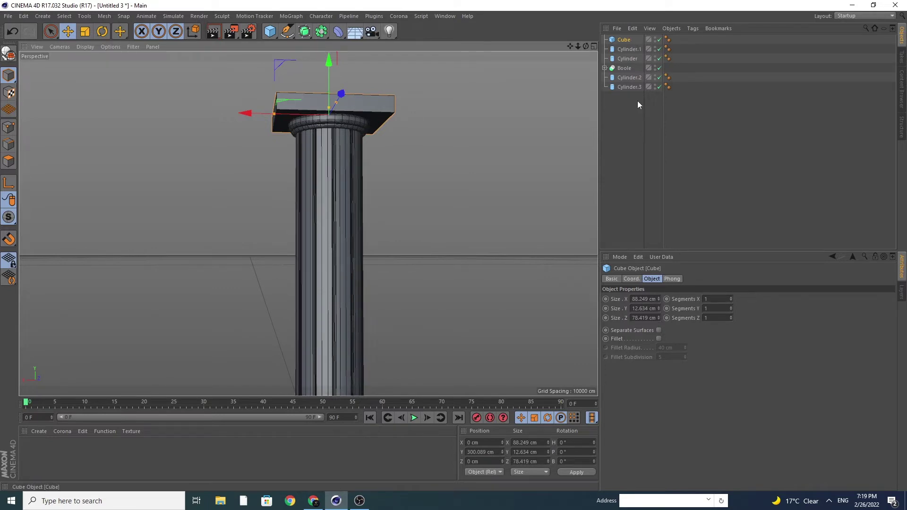
click(659, 340)
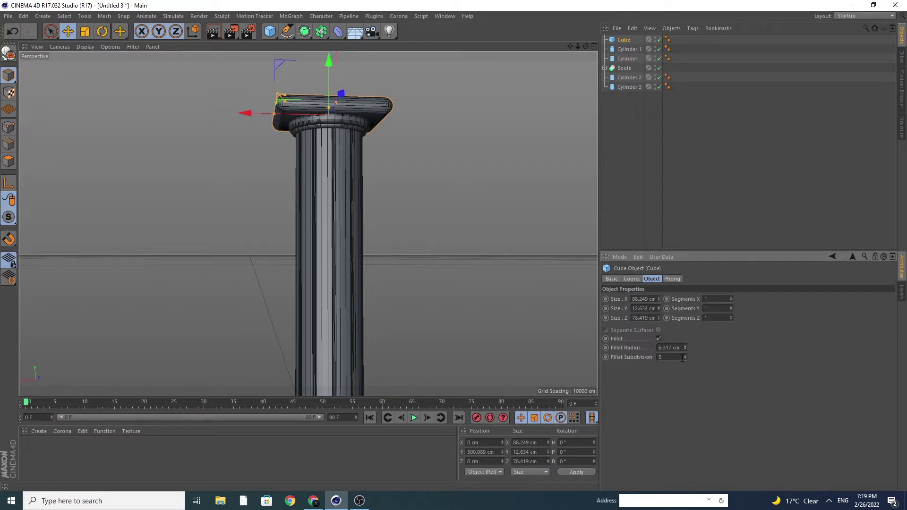
mouse_move(686, 358)
mouse_down()
mouse_move(685, 374)
mouse_move(685, 359)
mouse_up()
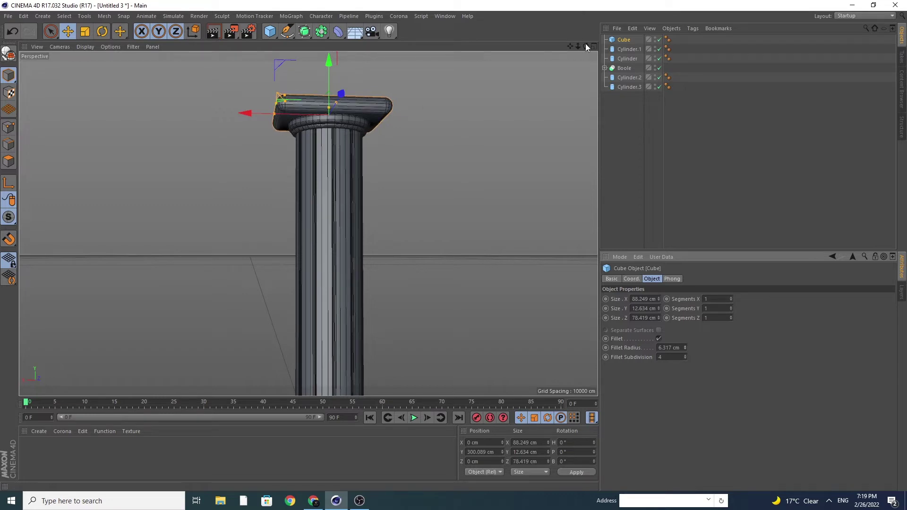
Reduce the slab's fillet radius to 2.705 cm, viewing the column top level
drag(586, 46, 562, 66)
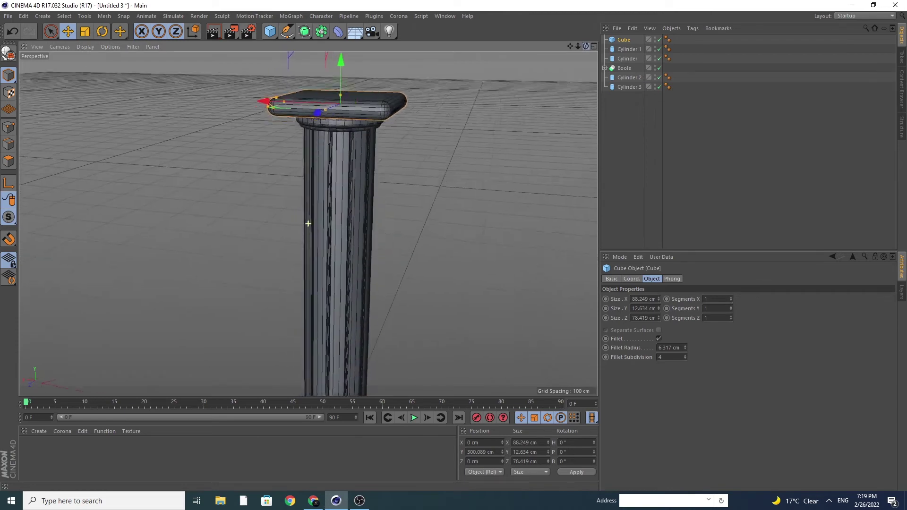
mouse_move(308, 223)
mouse_down()
mouse_move(357, 87)
mouse_move(336, 92)
mouse_up()
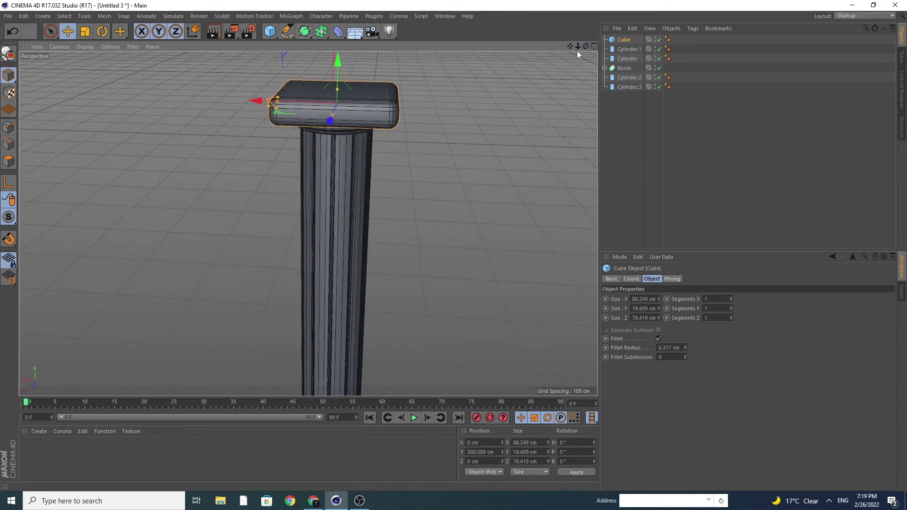
drag(586, 46, 586, 52)
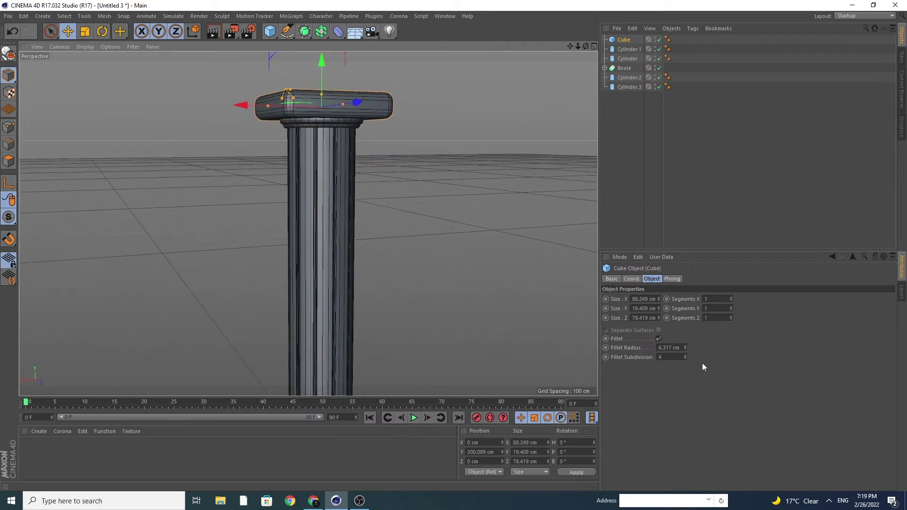
drag(686, 348, 686, 364)
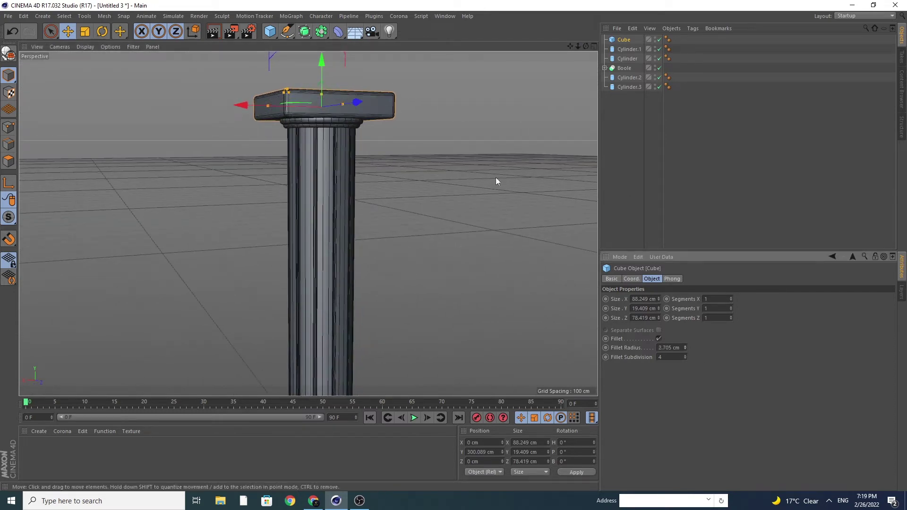
alt+drag(595, 53, 310, 72)
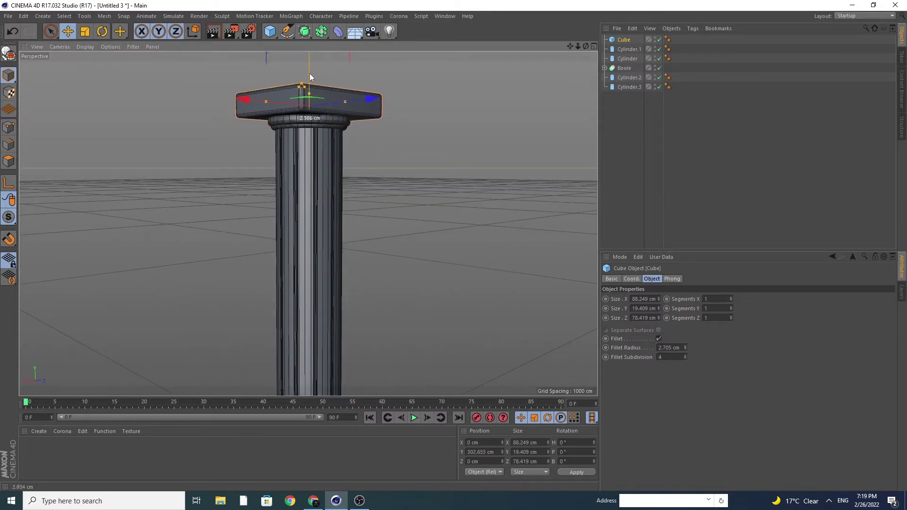
drag(625, 41, 627, 95)
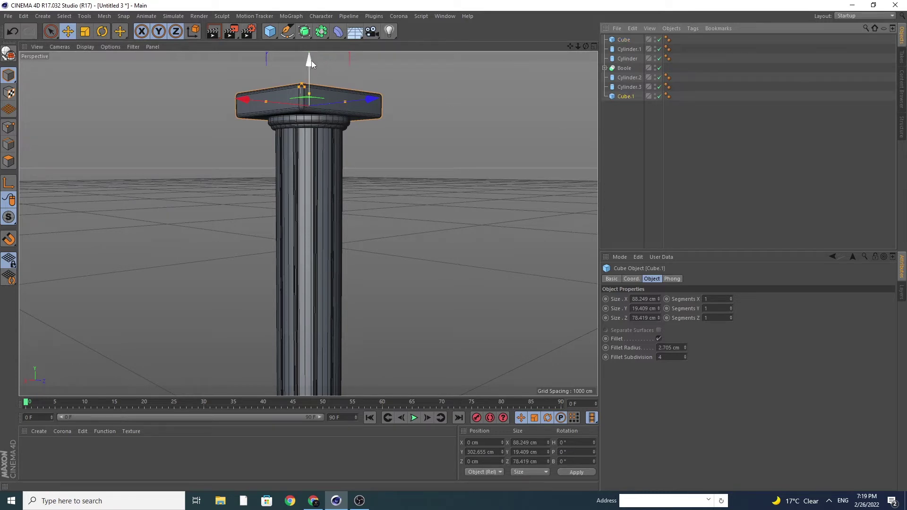
Duplicate the capital slab as Cube.1 and lower it to Y -15.39 cm as the base
drag(310, 60, 338, 298)
drag(577, 46, 557, 46)
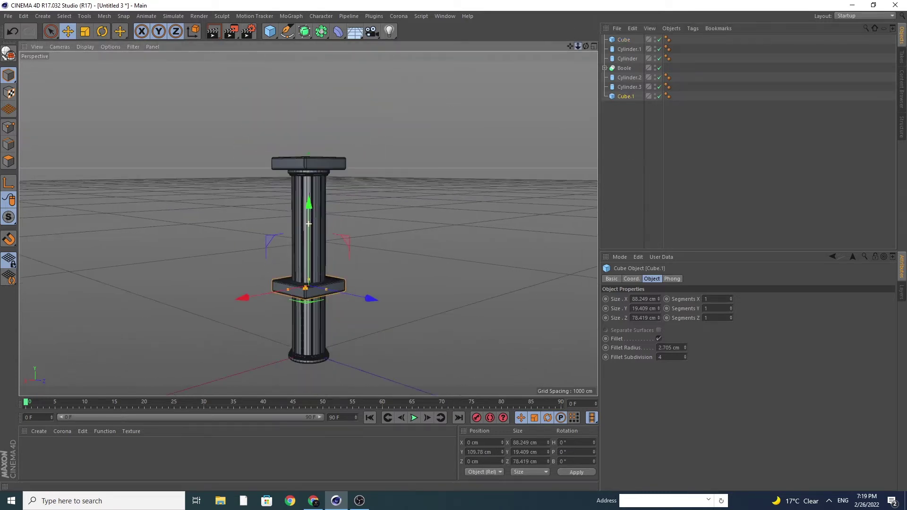
drag(309, 203, 313, 289)
Orbit around the finished column and run a viewport test render
drag(586, 46, 585, 33)
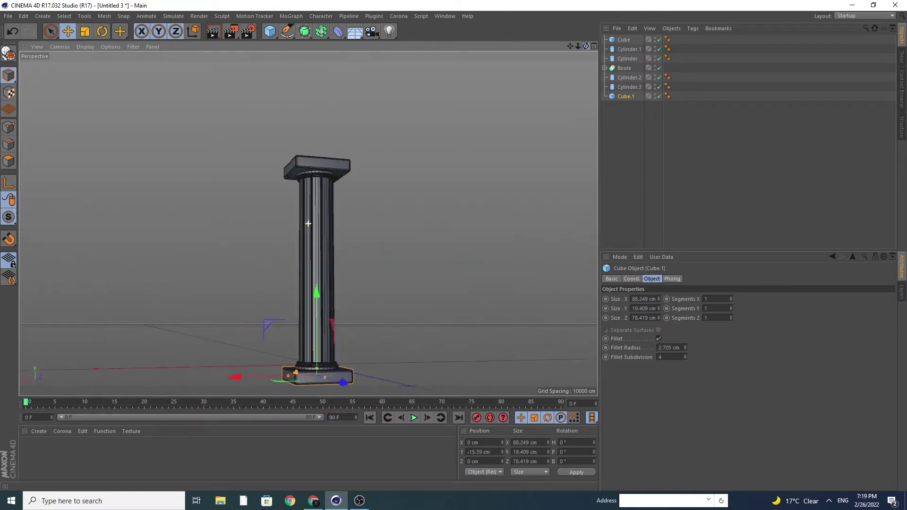
alt+drag(308, 223, 308, 224)
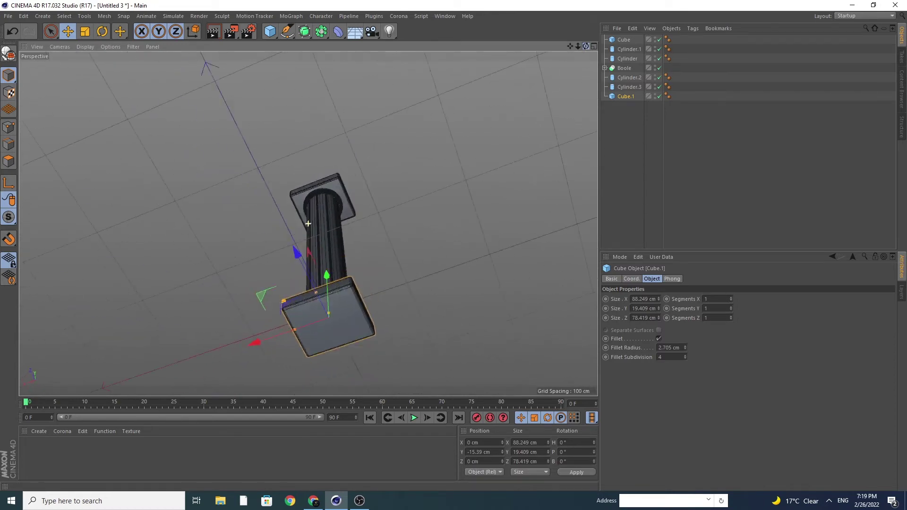
drag(586, 46, 586, 46)
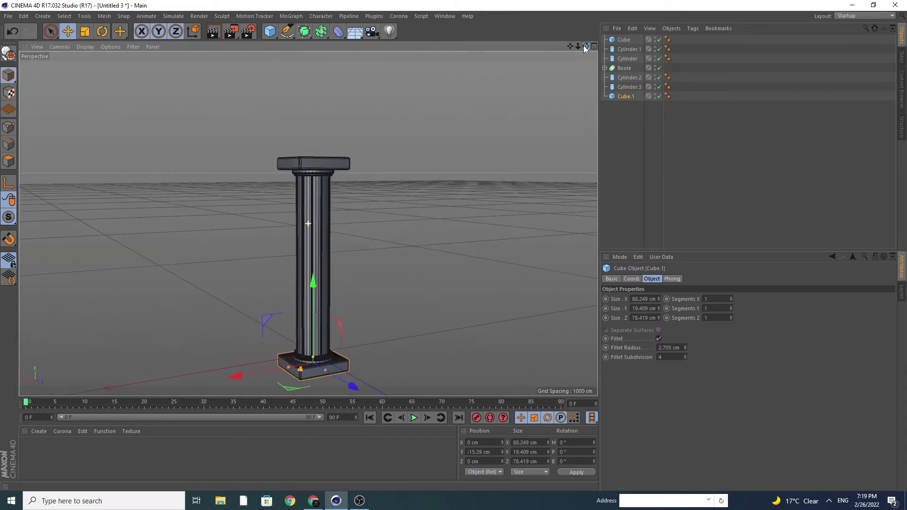
click(213, 32)
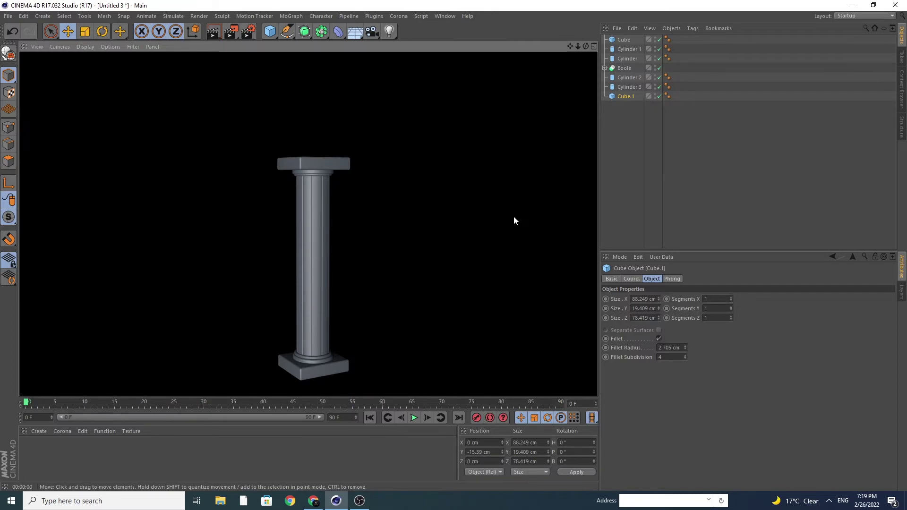
Group all seven column parts under a new Null and collapse it
click(392, 135)
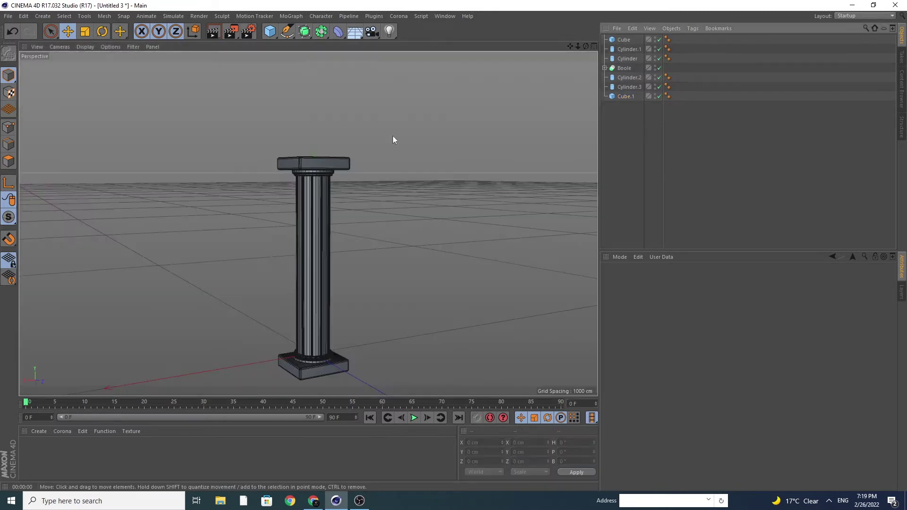
drag(273, 33, 326, 44)
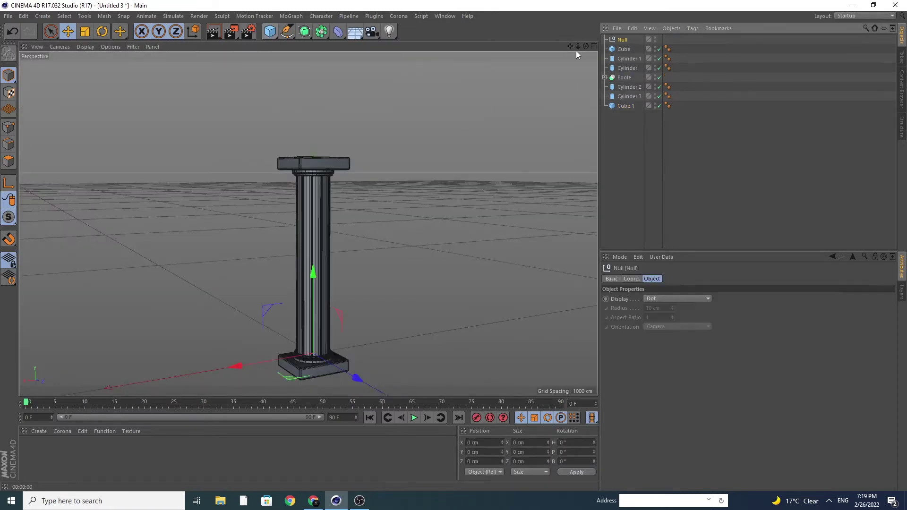
click(624, 49)
shift+click(626, 106)
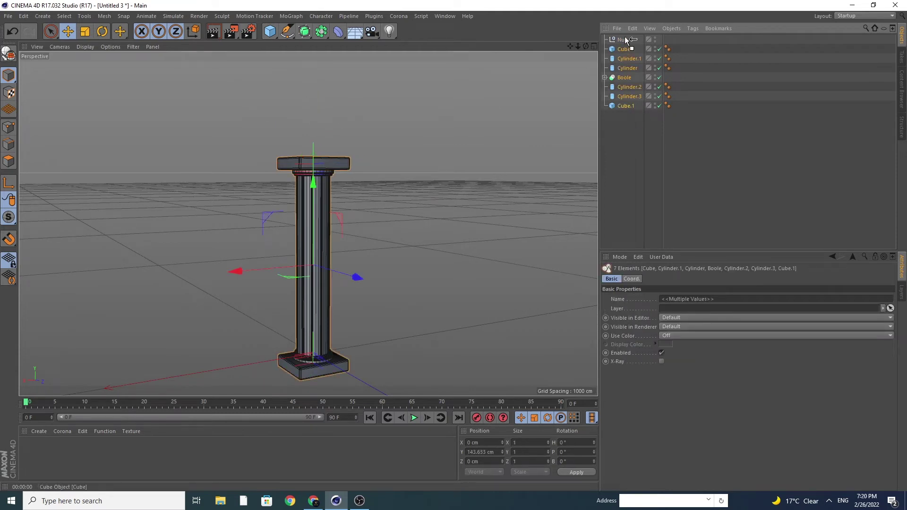
drag(624, 52, 624, 39)
click(605, 40)
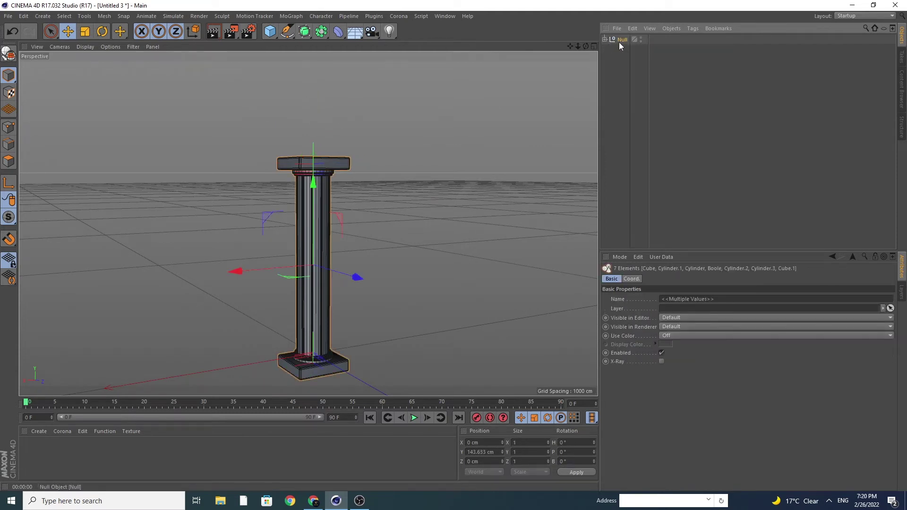
click(619, 42)
Add a Plane floor and stretch it to about 2718 × 2681 cm
click(270, 31)
click(343, 50)
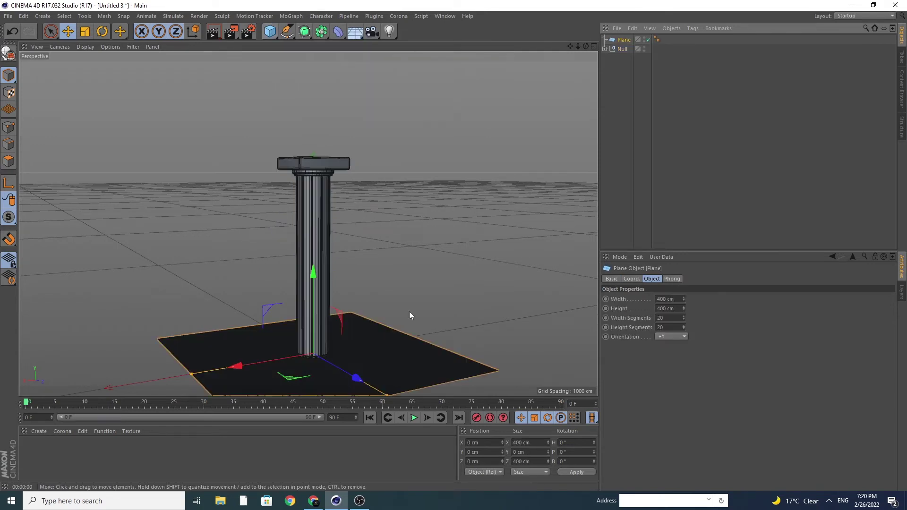
scroll(575, 54, down, 3)
drag(341, 285, 382, 299)
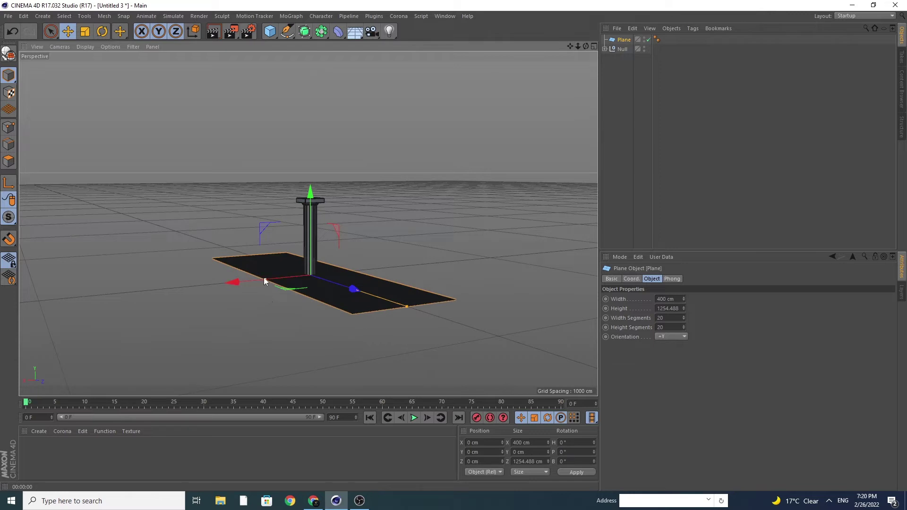
drag(264, 279, 274, 343)
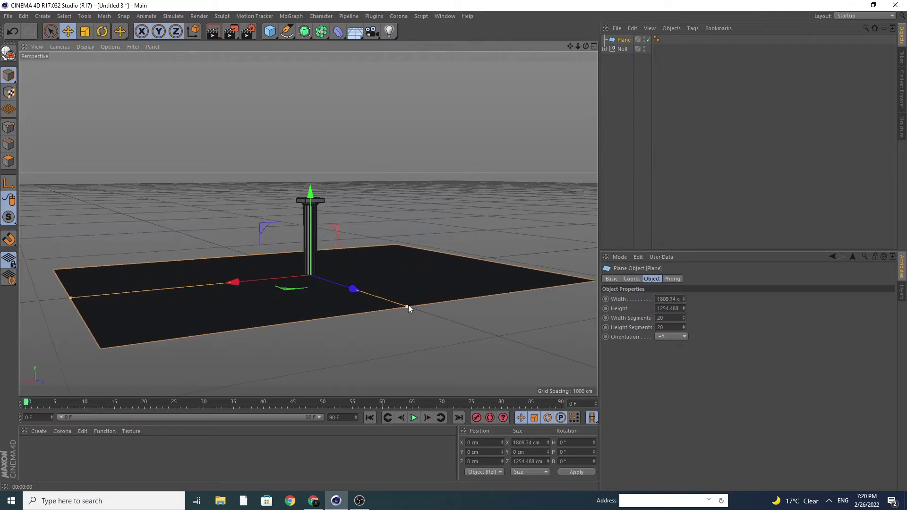
drag(406, 307, 512, 344)
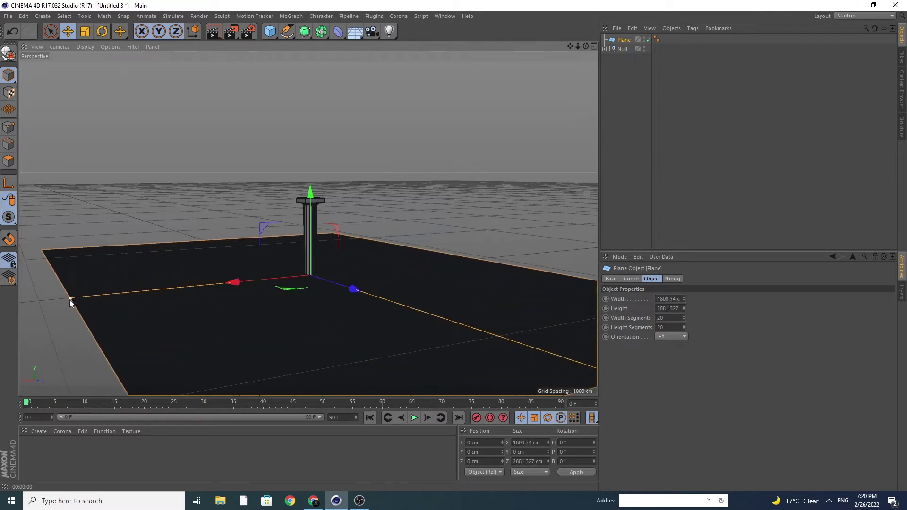
drag(70, 298, 21, 305)
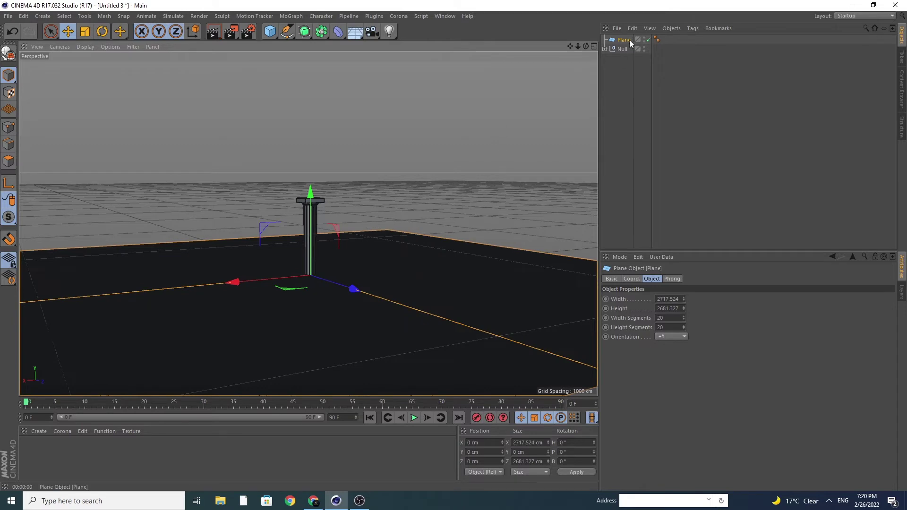
click(621, 49)
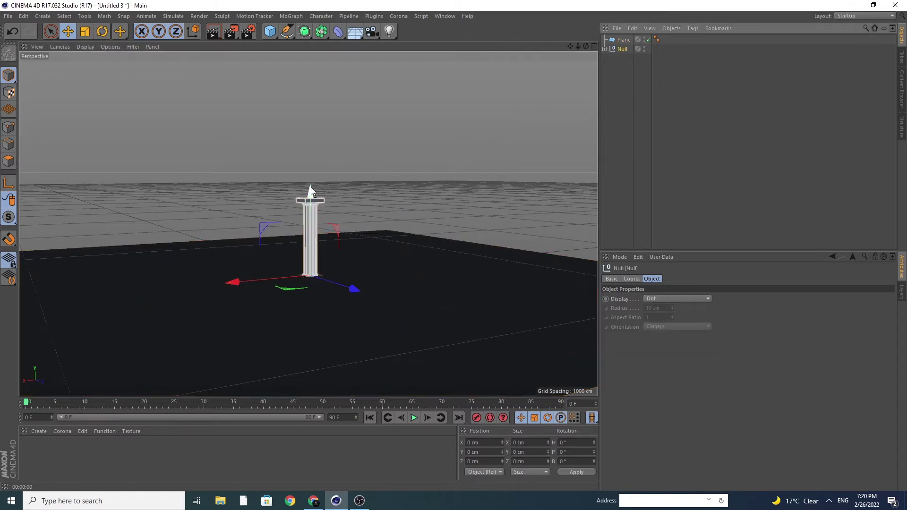
Raise the column group onto the floor and move it to X -529.254, Z -319.874 cm
drag(311, 194, 310, 187)
scroll(373, 269, up, 3)
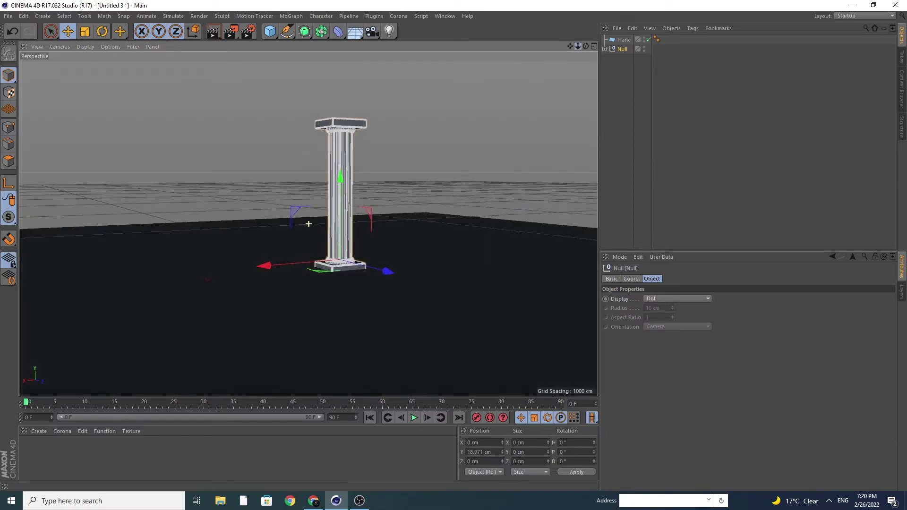
scroll(308, 223, up, 5)
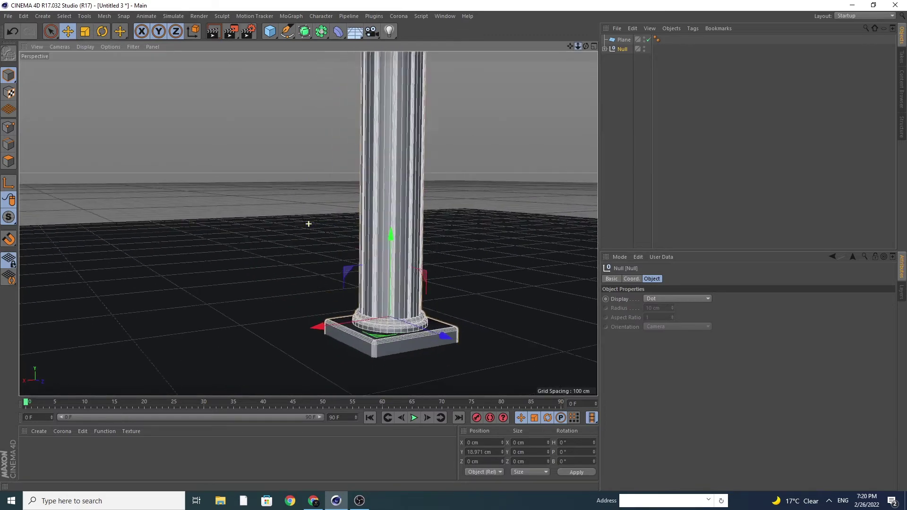
drag(392, 244, 391, 239)
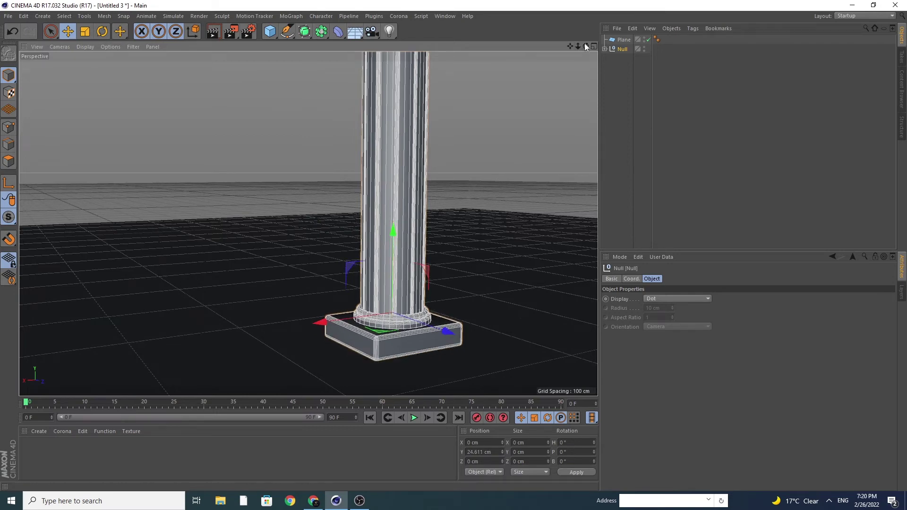
drag(579, 44, 563, 49)
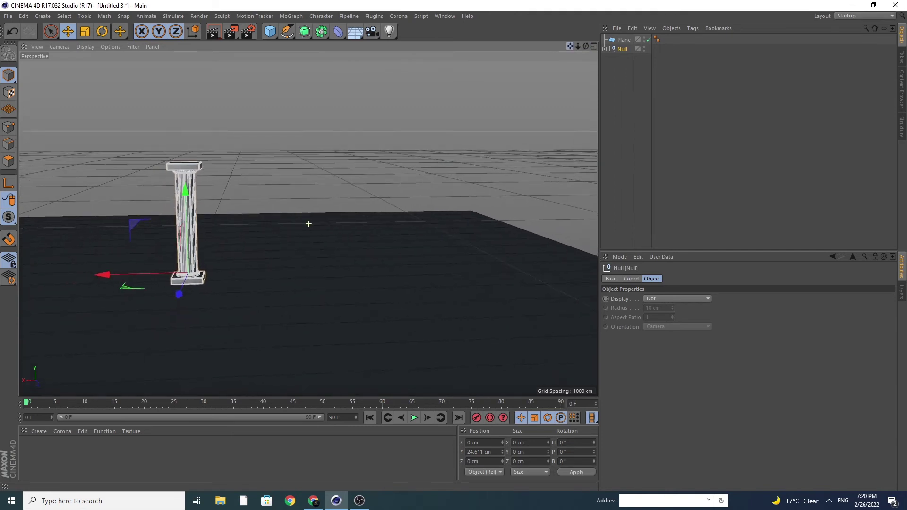
drag(109, 279, 305, 277)
drag(420, 288, 381, 259)
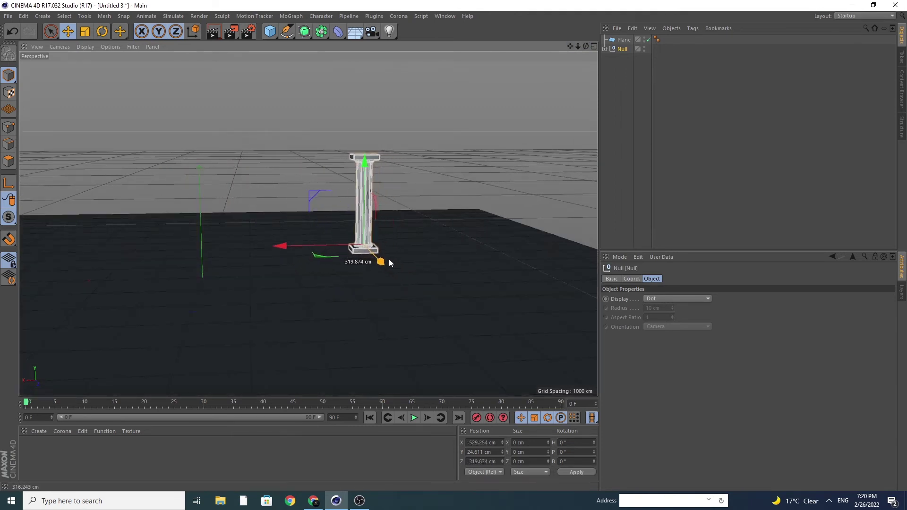
Duplicate the column group as Null.1, undoing the copy's move
ctrl+drag(623, 49, 623, 58)
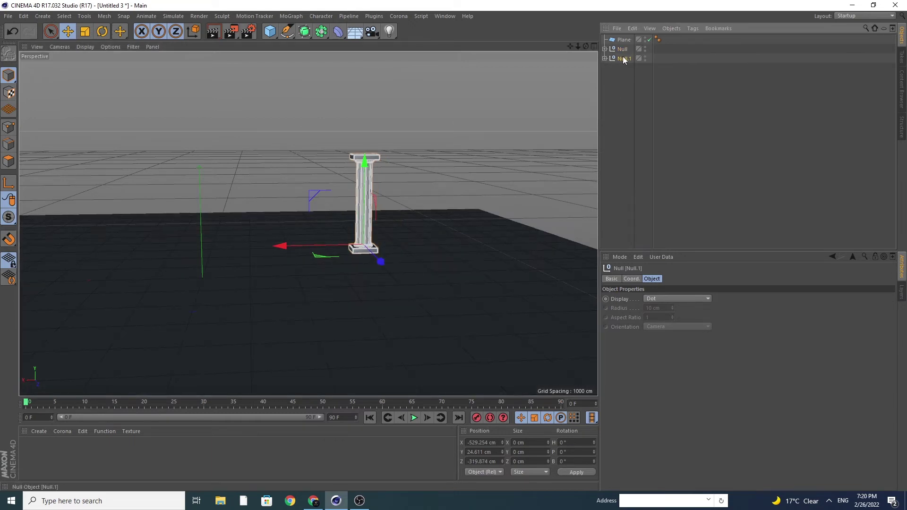
drag(381, 261, 394, 299)
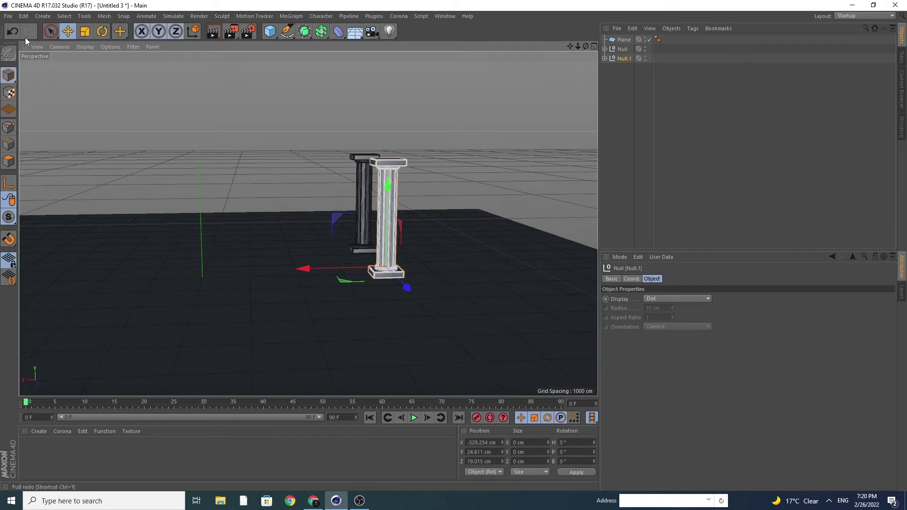
click(12, 33)
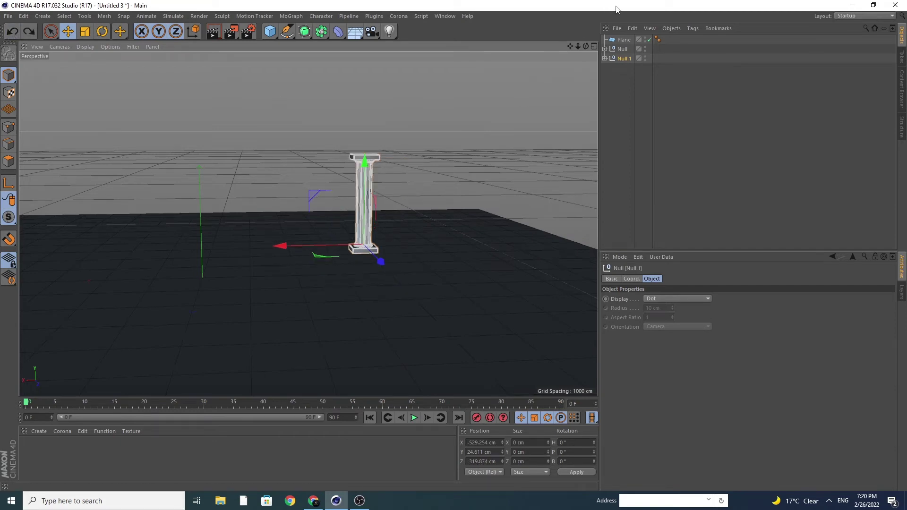
click(617, 28)
Merge the Grey Marble material file from the 4 Archs Grey Marble-C4D Material folder
click(623, 43)
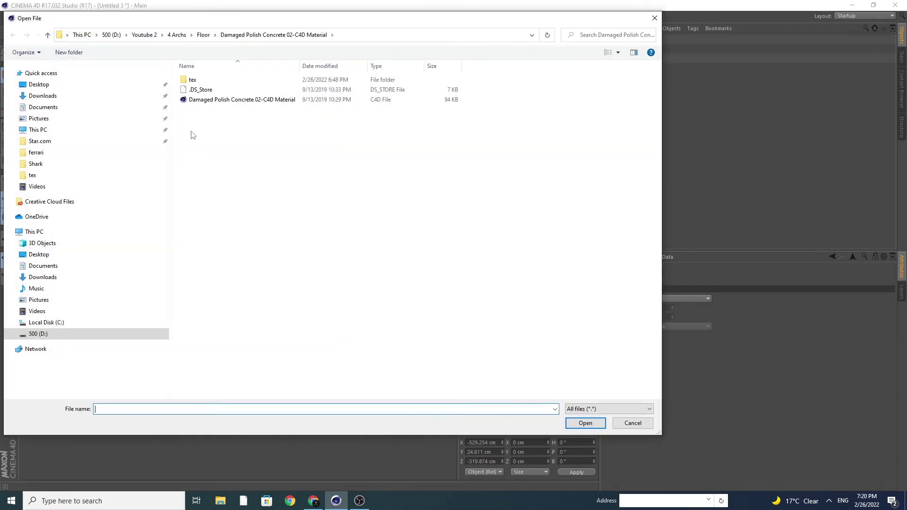
click(175, 37)
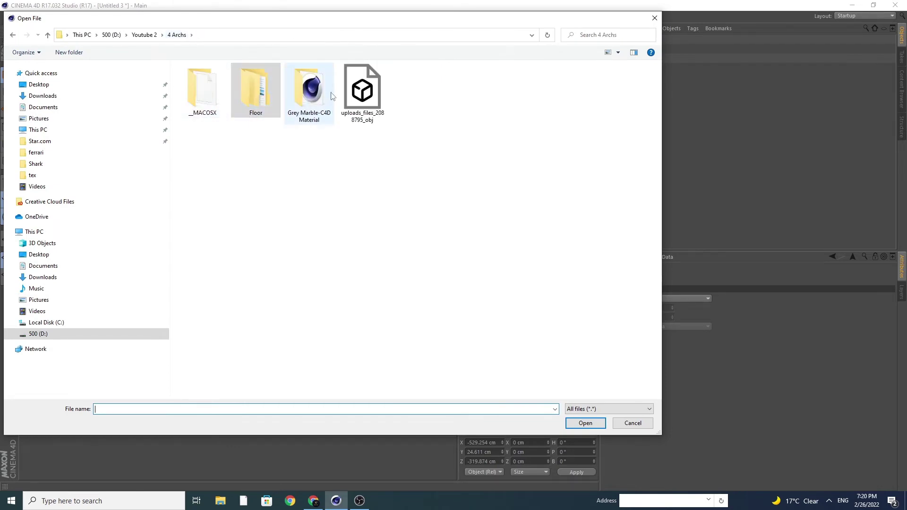
double_click(309, 92)
click(230, 92)
double_click(230, 92)
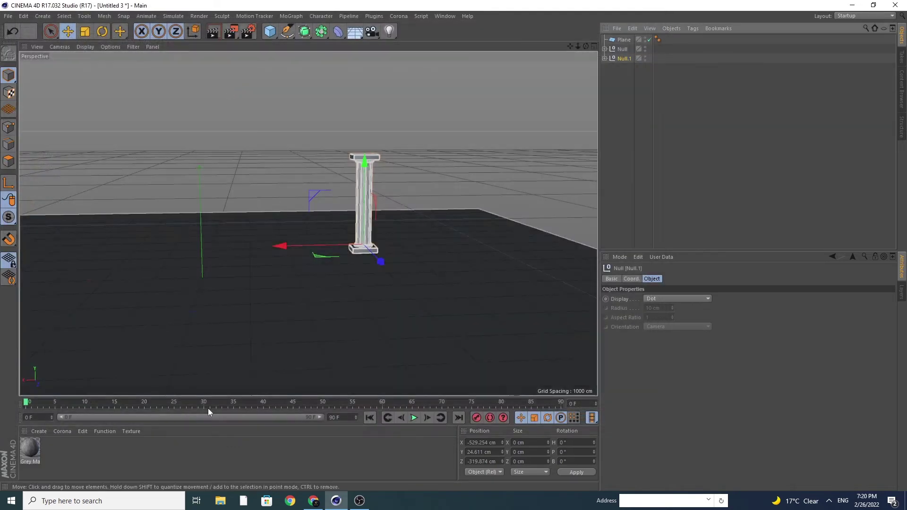
Set Grey Marble's Color texture to tex/grey_stone_01_basecolor without copying it to the project
double_click(30, 446)
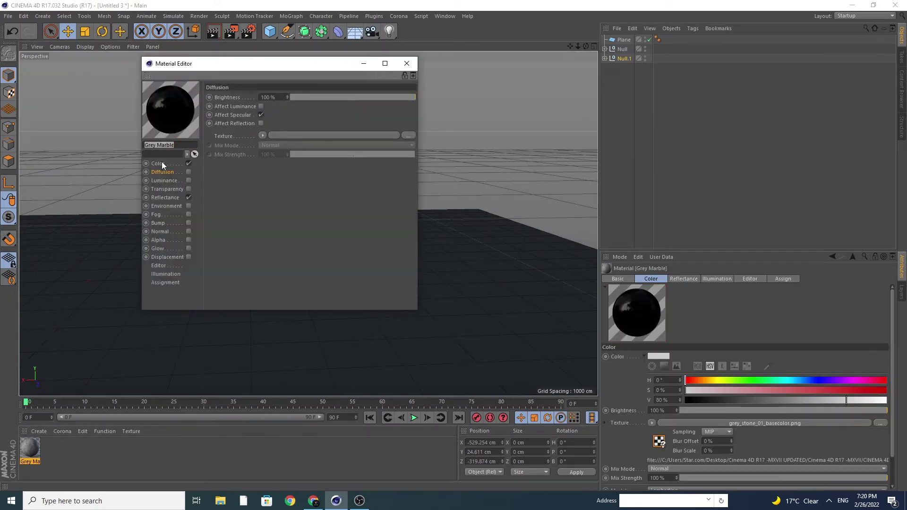
click(158, 164)
click(408, 165)
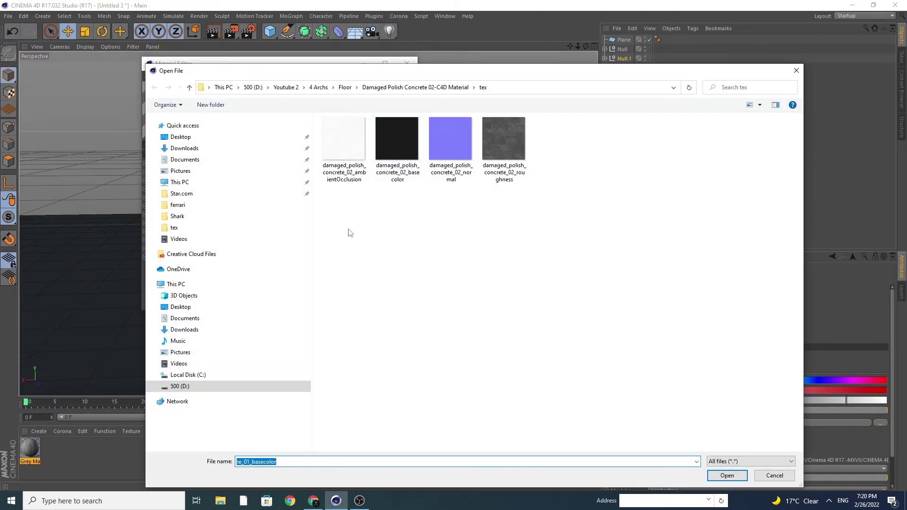
click(312, 88)
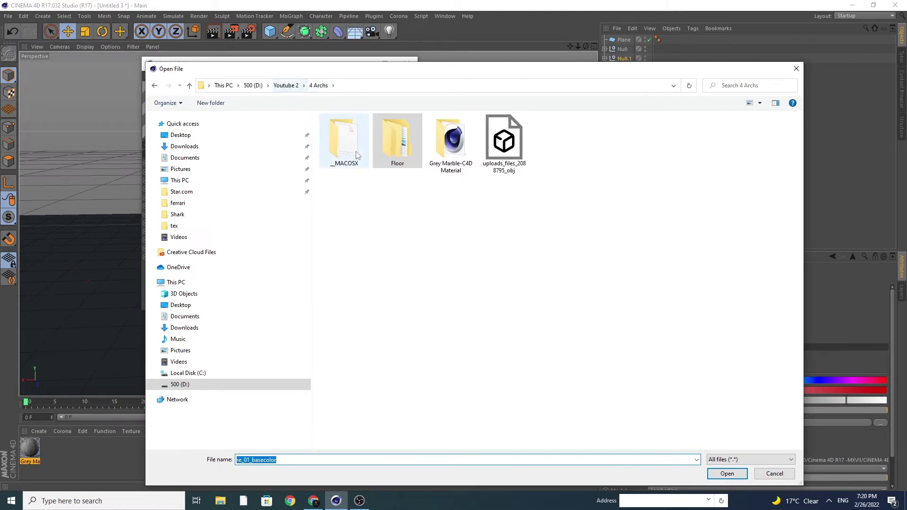
double_click(451, 141)
double_click(340, 130)
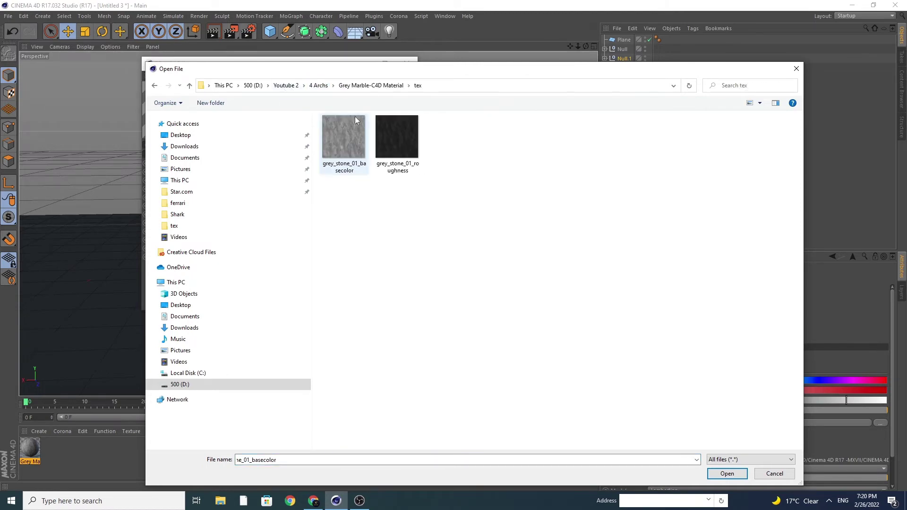
click(342, 143)
double_click(341, 143)
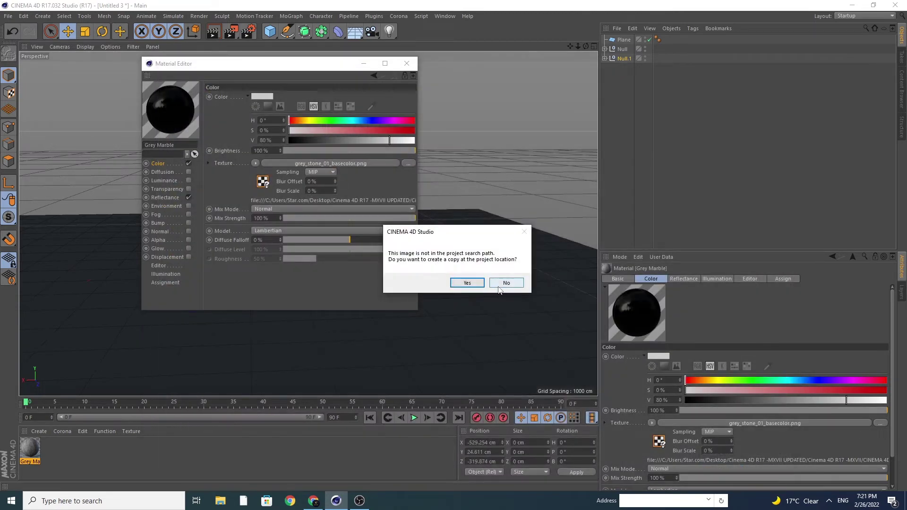
click(506, 286)
Apply the Grey Marble material to both column groups, Null and Null.1
click(406, 64)
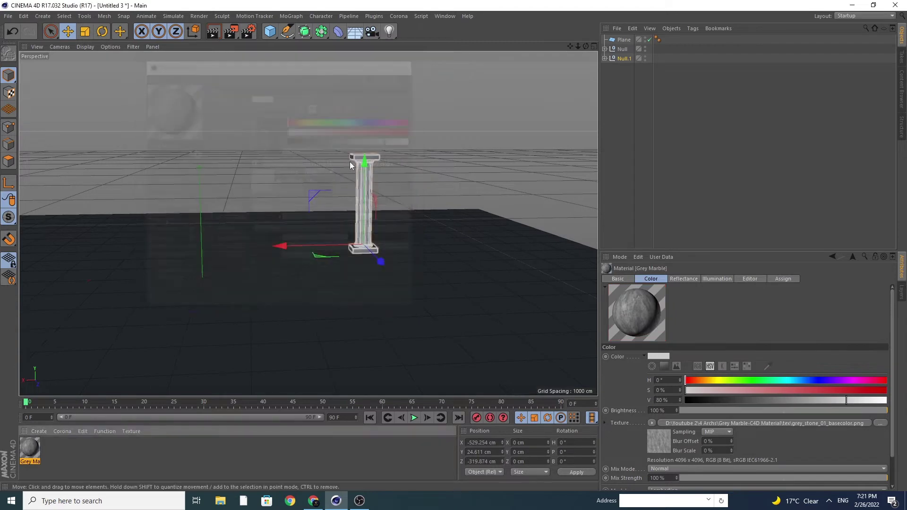
drag(29, 444, 641, 87)
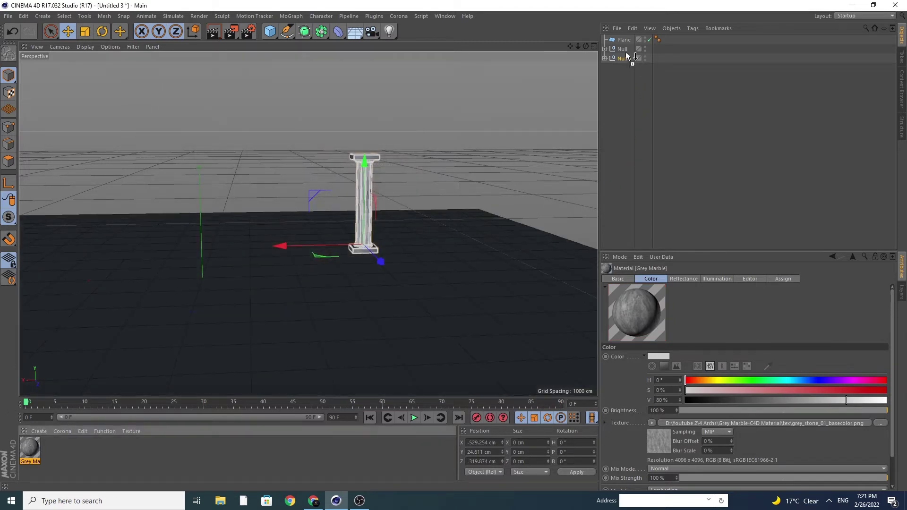
drag(626, 52, 626, 50)
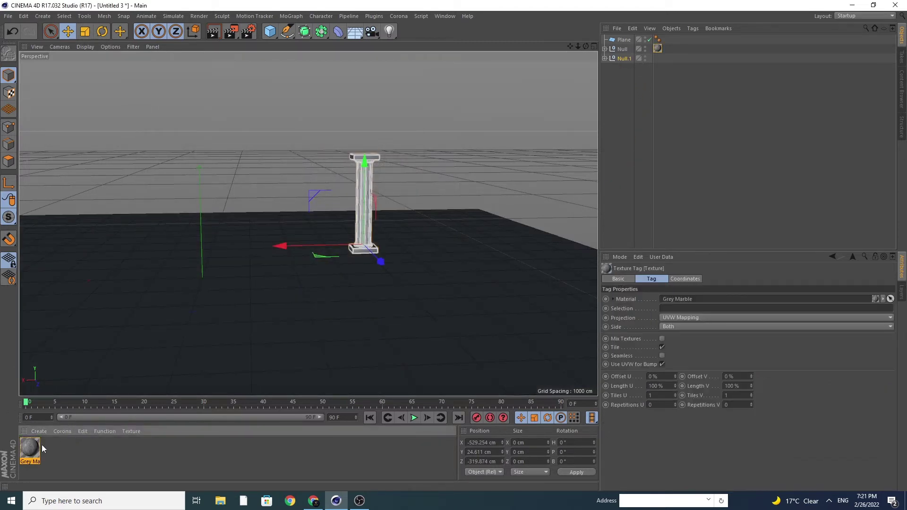
drag(29, 447, 627, 61)
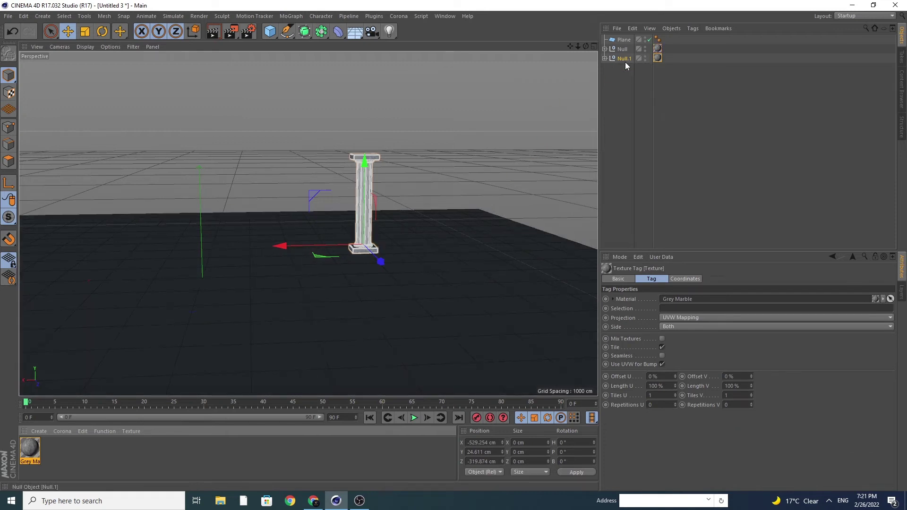
click(627, 61)
Form a row of four columns by moving and duplicating copies forward along Z
drag(384, 263, 398, 292)
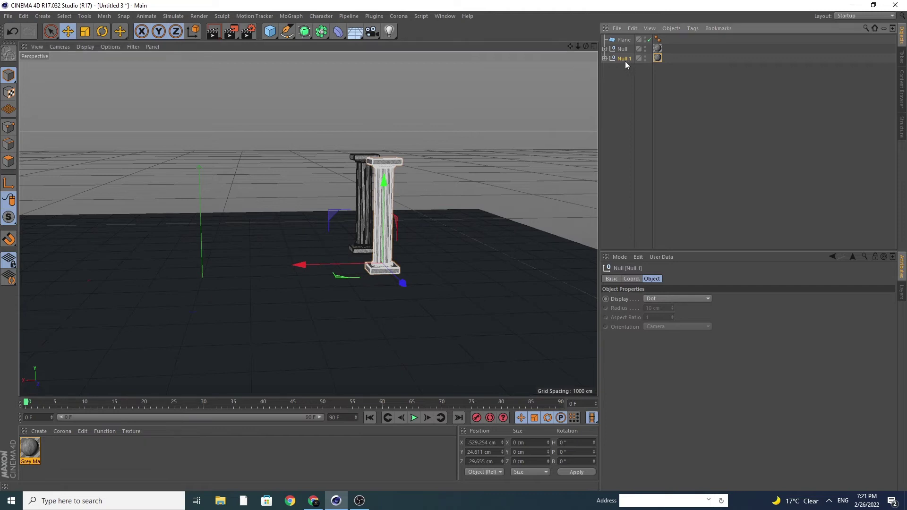
ctrl+drag(625, 61, 625, 71)
drag(403, 283, 430, 328)
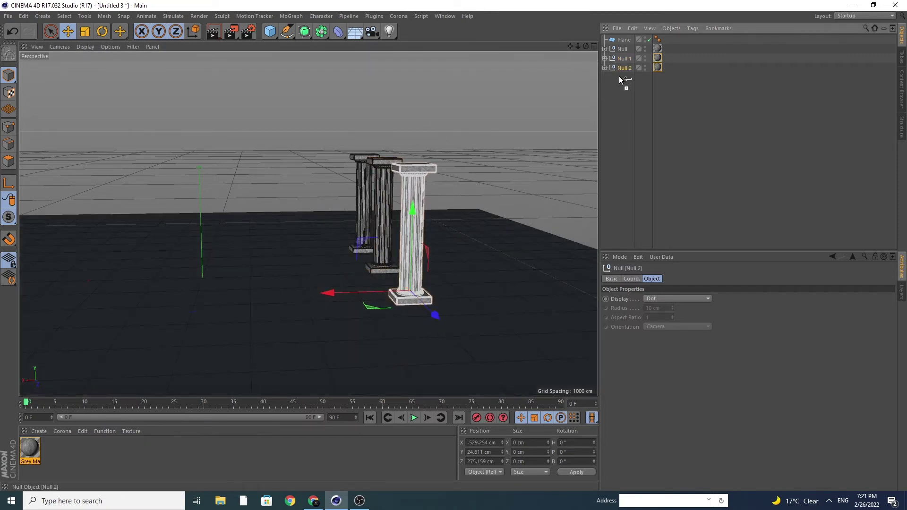
ctrl+drag(619, 67, 619, 77)
drag(435, 318, 470, 373)
drag(569, 46, 569, 45)
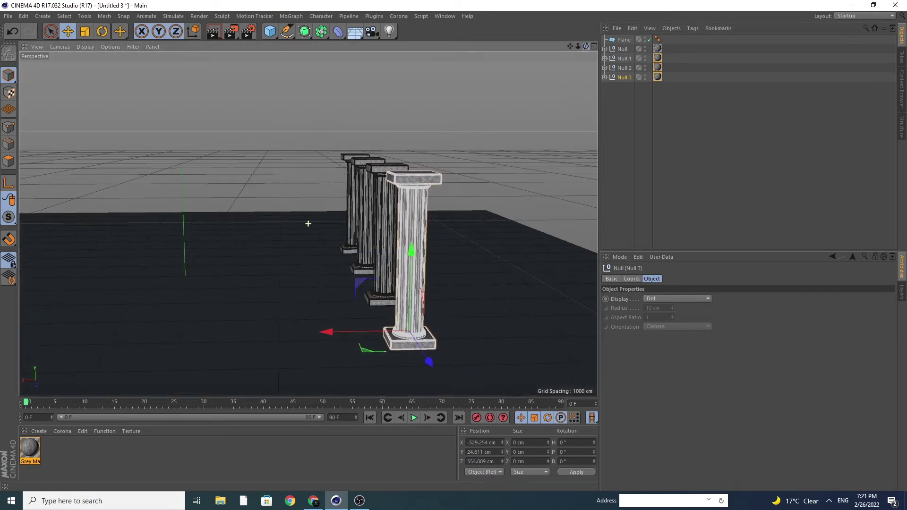
scroll(309, 224, up, 5)
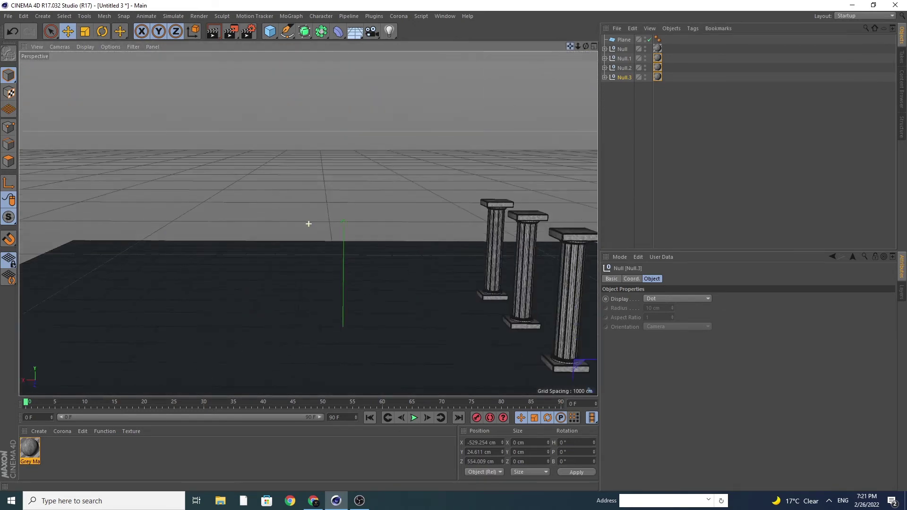
scroll(309, 224, up, 3)
scroll(309, 224, up, 3)
scroll(308, 223, up, 2)
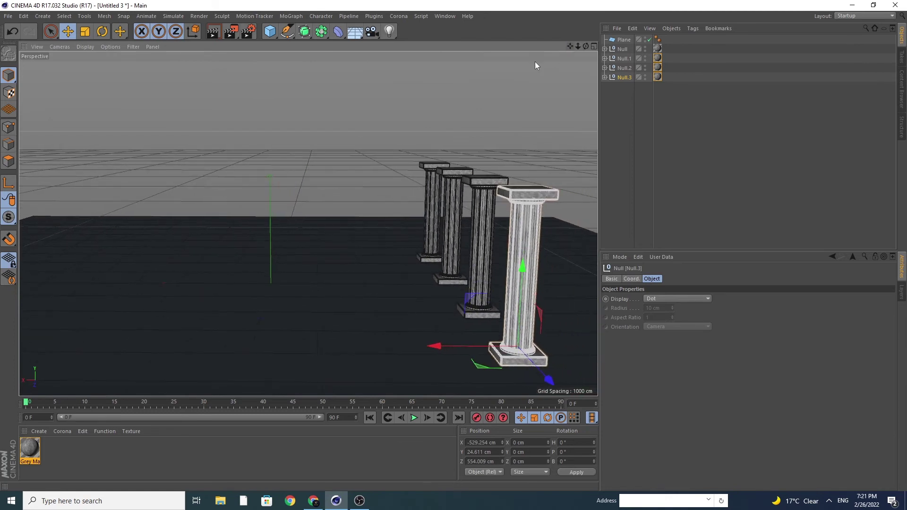
Duplicate all four columns as Null.4–Null.7 and shift them along X into a second row
click(621, 49)
shift+click(618, 78)
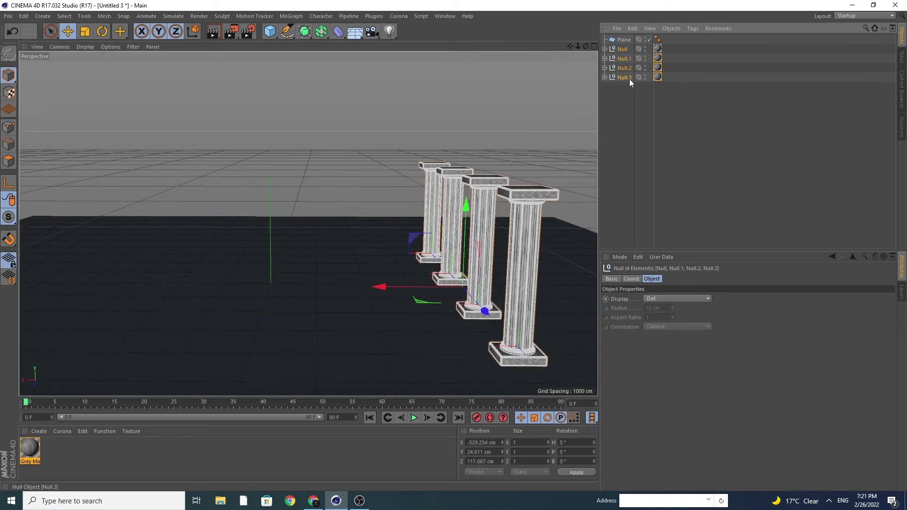
ctrl+drag(630, 79, 628, 90)
drag(407, 282, 122, 265)
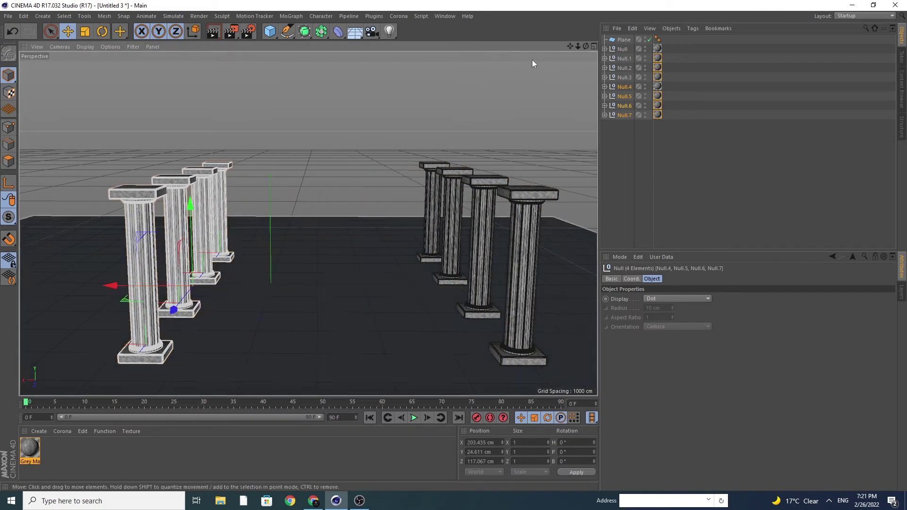
Delete the stray new empty material from the material list
drag(585, 46, 301, 224)
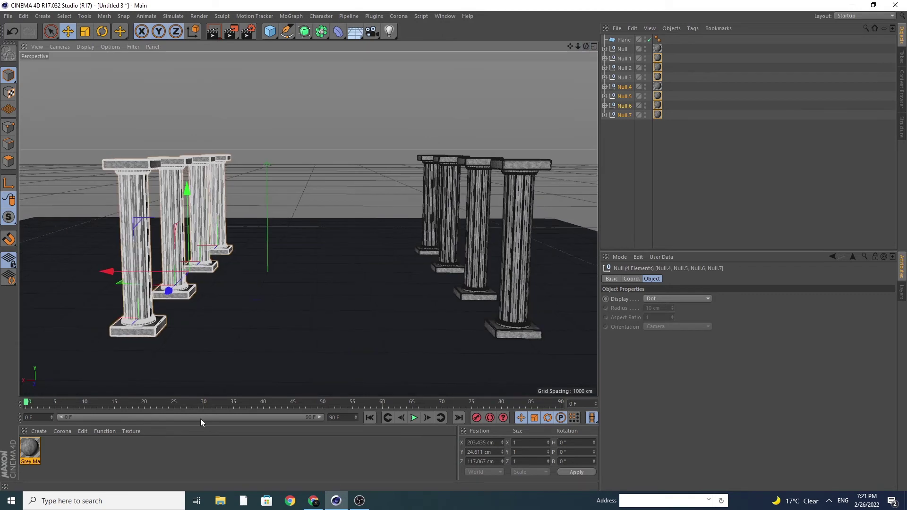
double_click(90, 453)
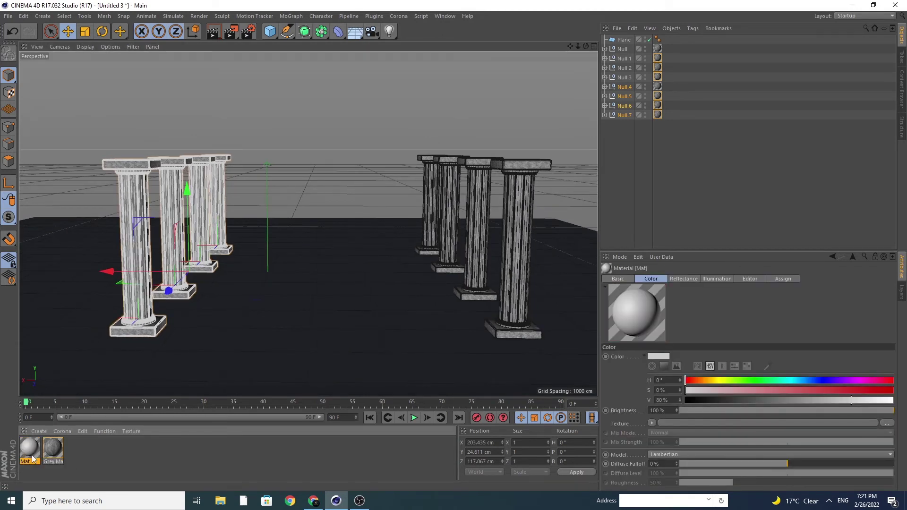
key(Delete)
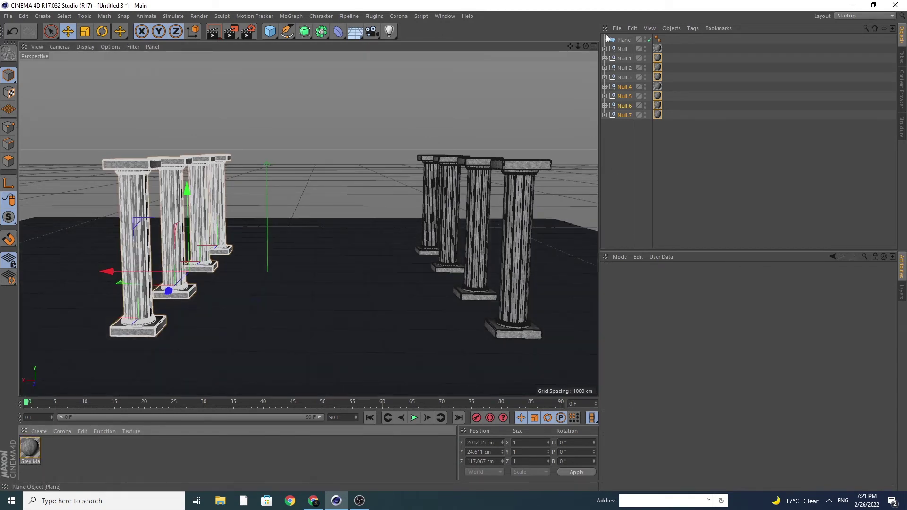
Merge the Damaged Polish Concrete 02 material file from the 4 Archs Floor folder
click(617, 29)
click(625, 47)
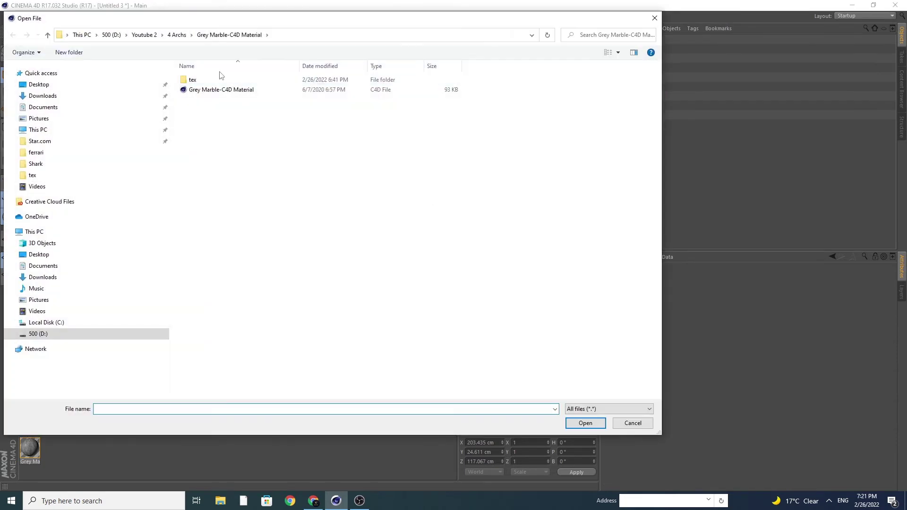
click(177, 35)
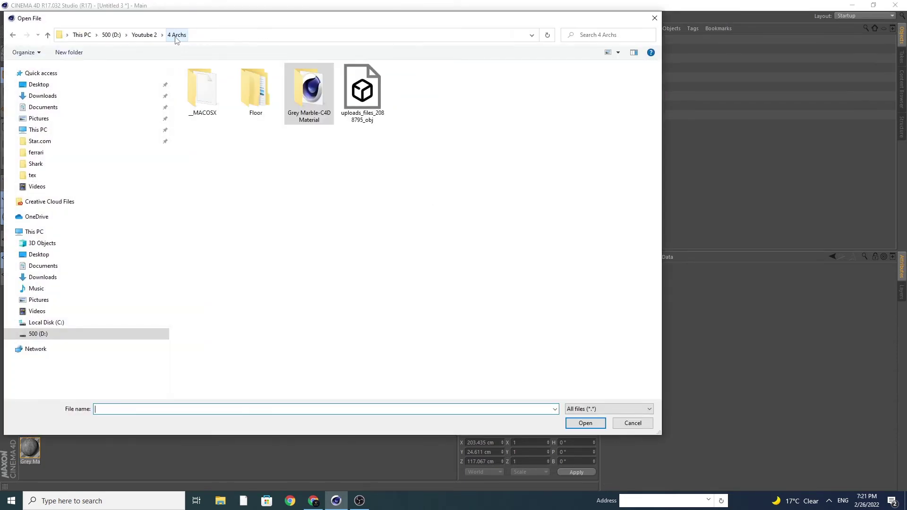
double_click(245, 100)
double_click(246, 89)
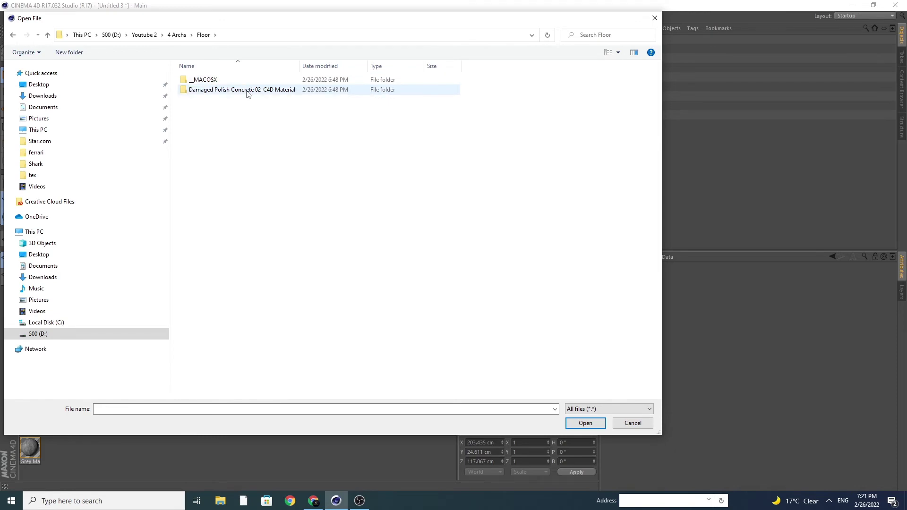
click(248, 100)
double_click(247, 100)
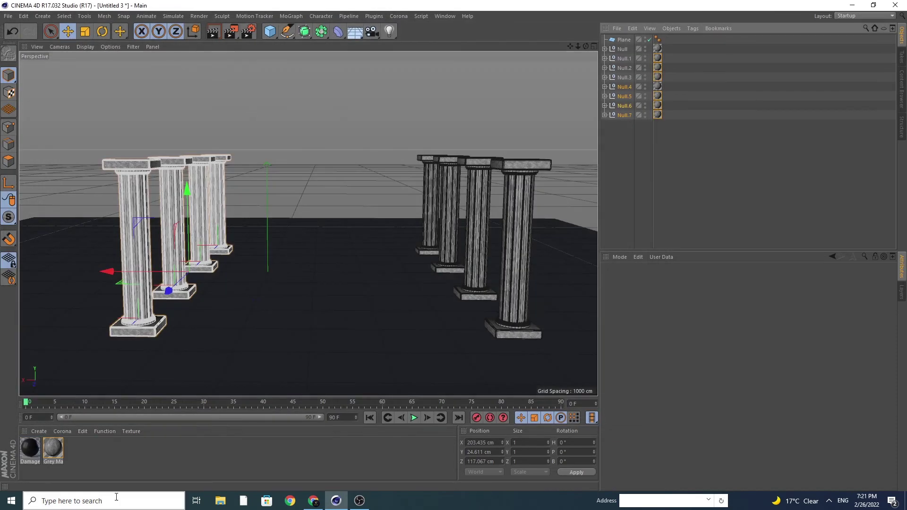
Set the concrete's Color texture to Floor/.../tex/damaged_polish_concrete_02_basecolor, declining the copy
double_click(29, 448)
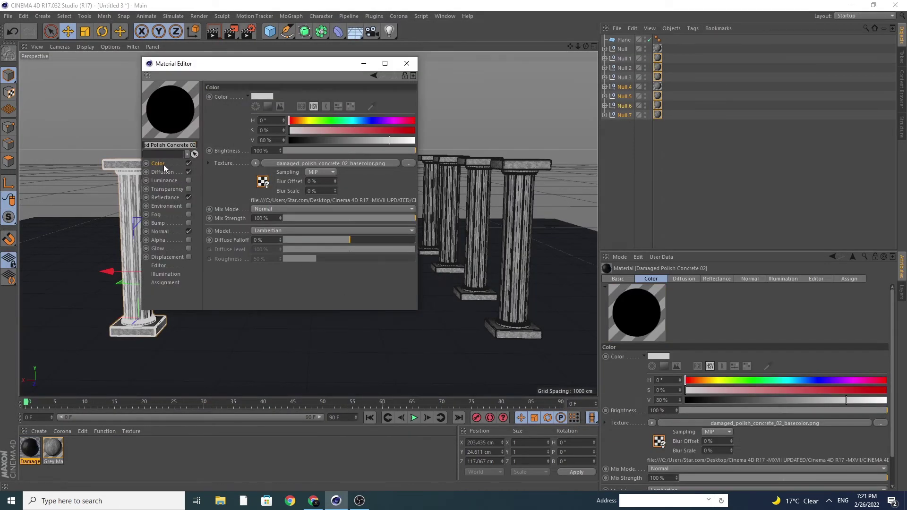
click(408, 164)
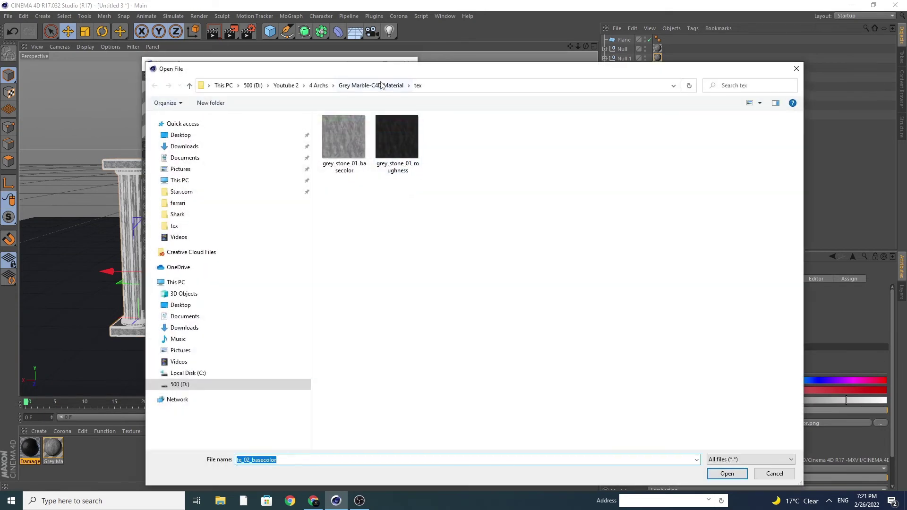
click(319, 85)
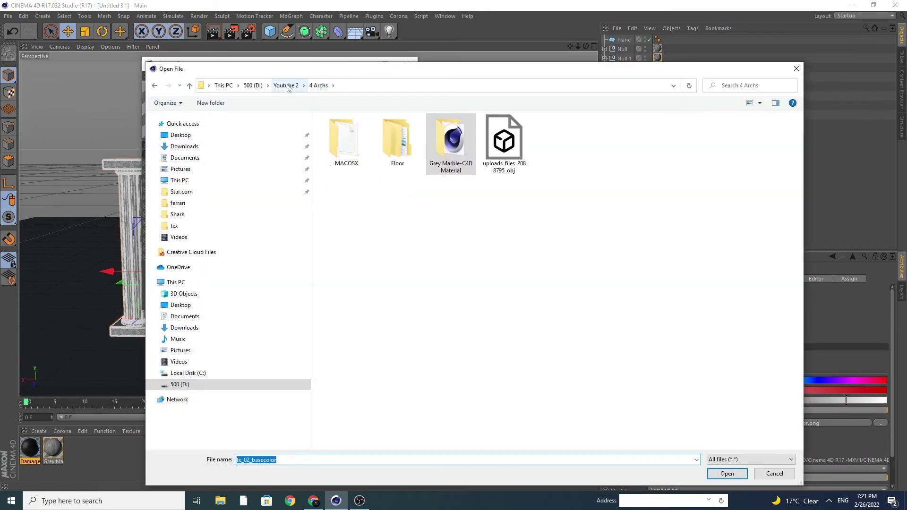
double_click(396, 142)
click(362, 145)
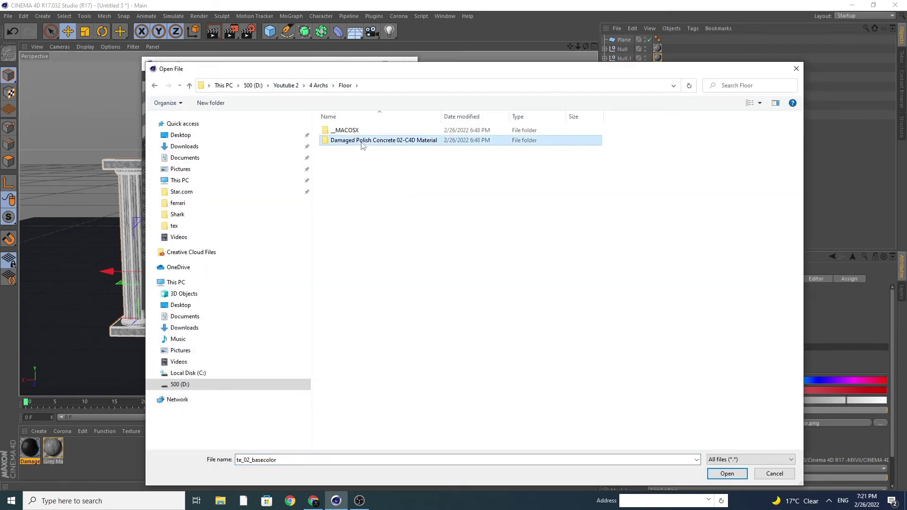
double_click(363, 142)
double_click(357, 131)
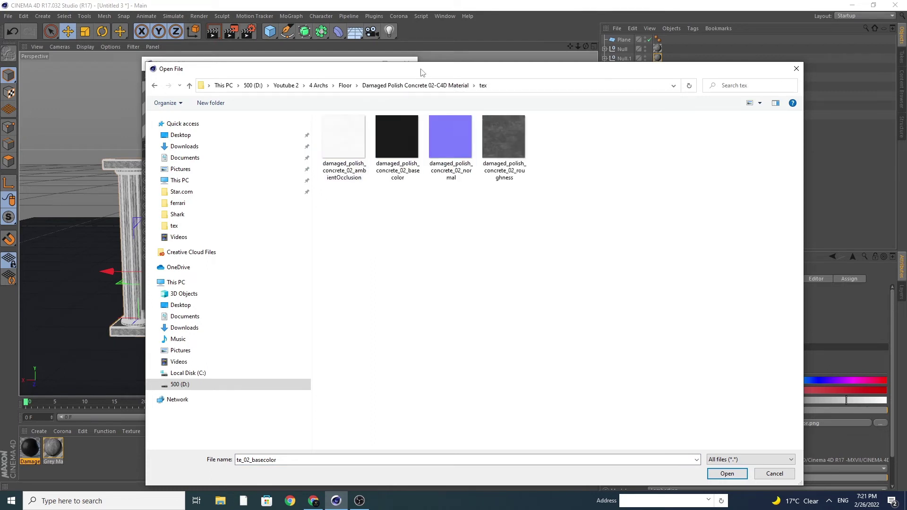
mouse_move(422, 72)
mouse_down()
mouse_move(350, 142)
mouse_move(345, 188)
mouse_up()
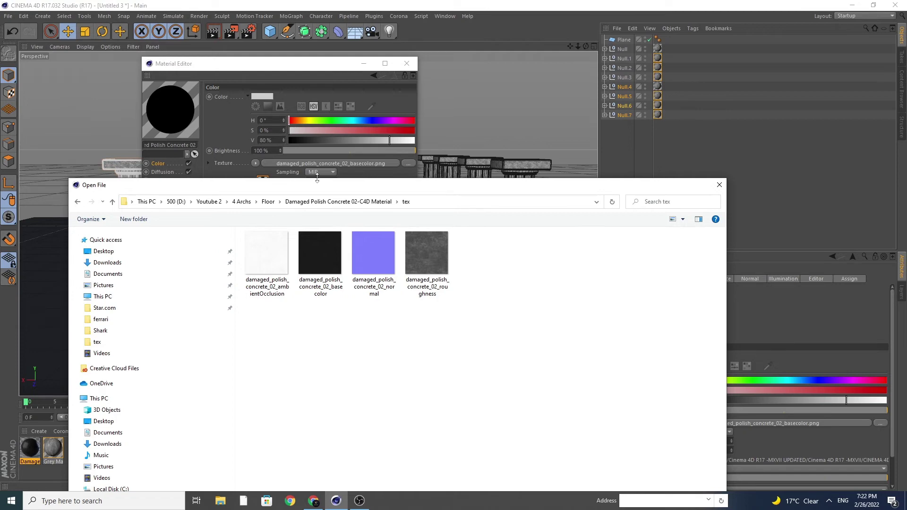
drag(320, 176, 320, 67)
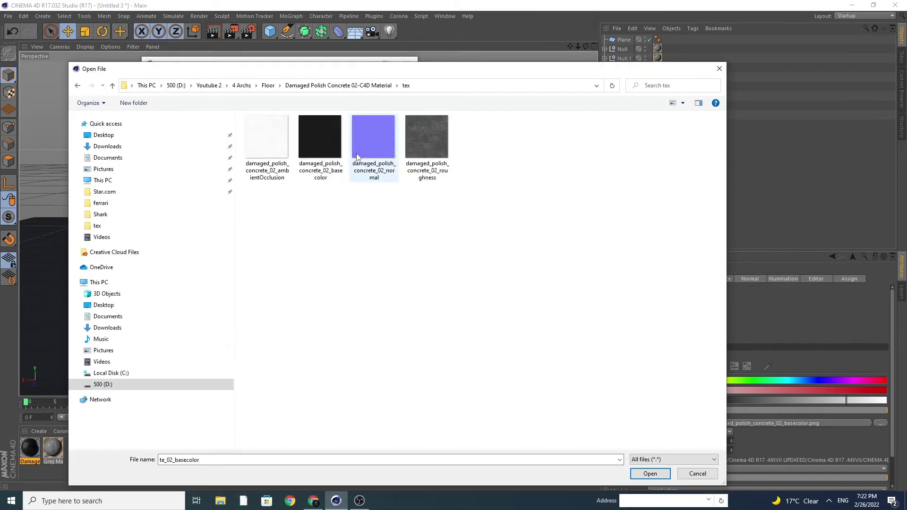
double_click(323, 143)
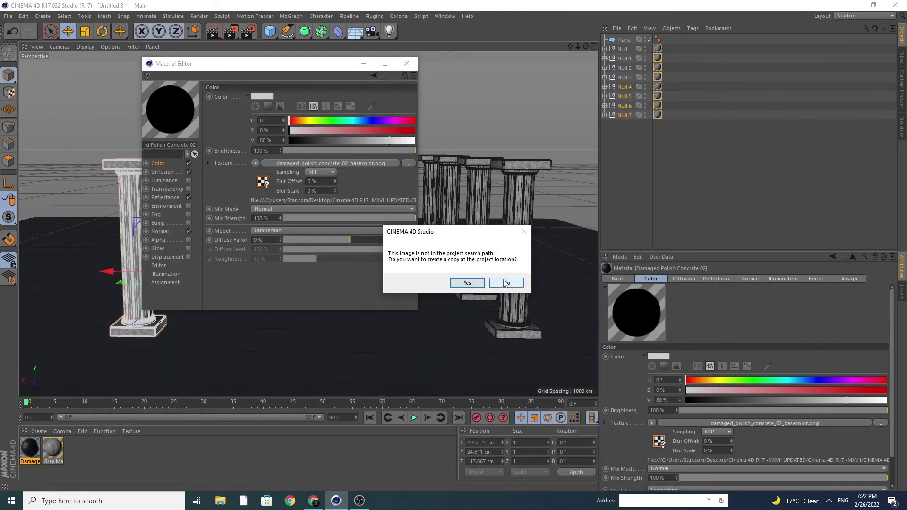
click(506, 283)
Load the ambientOcclusion image as the concrete material's Diffusion texture
click(157, 171)
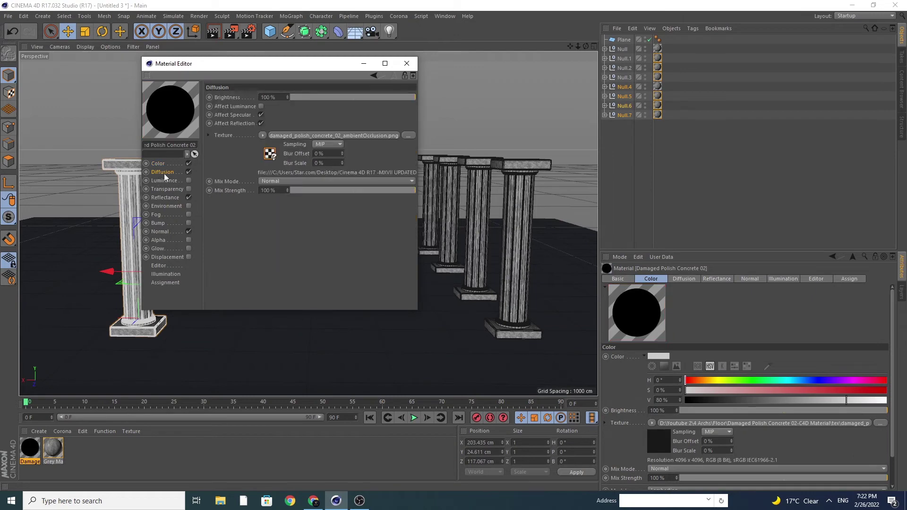
click(408, 135)
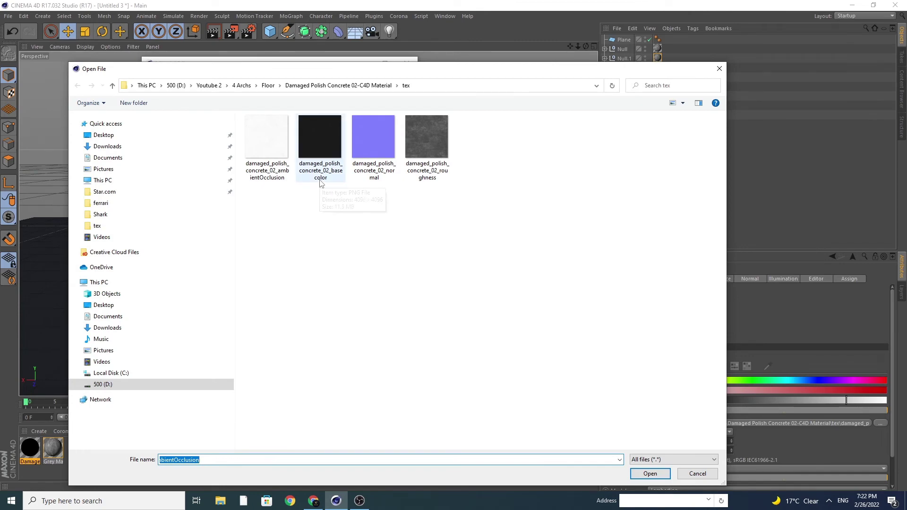
double_click(269, 174)
click(506, 281)
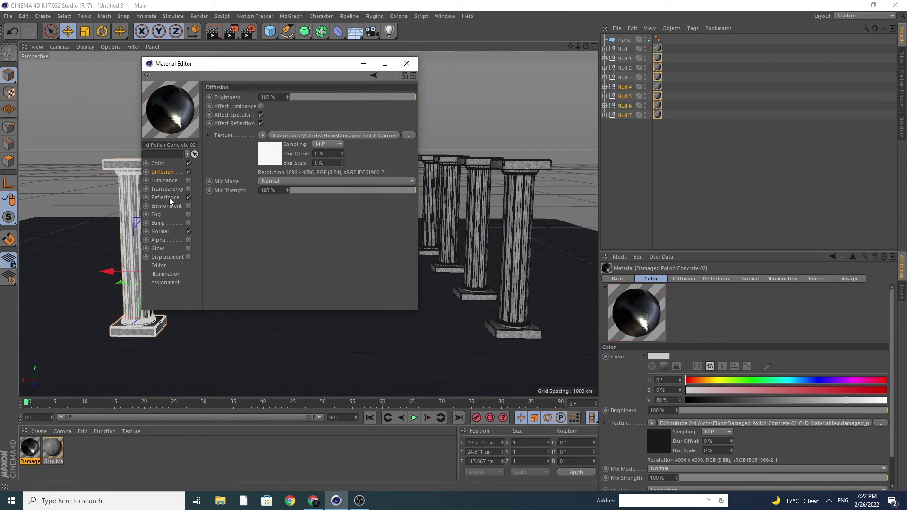
Load damaged_polish_concrete_02_normal into the Normal channel and close the Material Editor
click(168, 198)
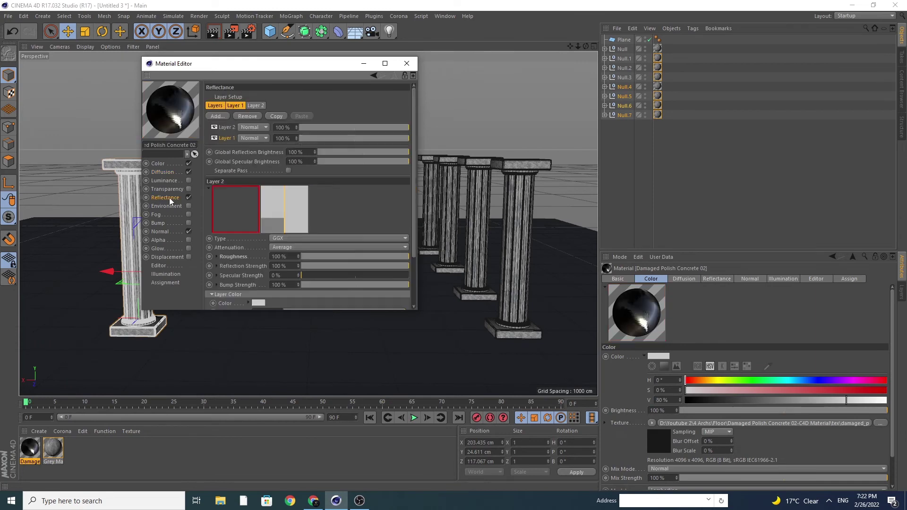
click(160, 230)
click(408, 153)
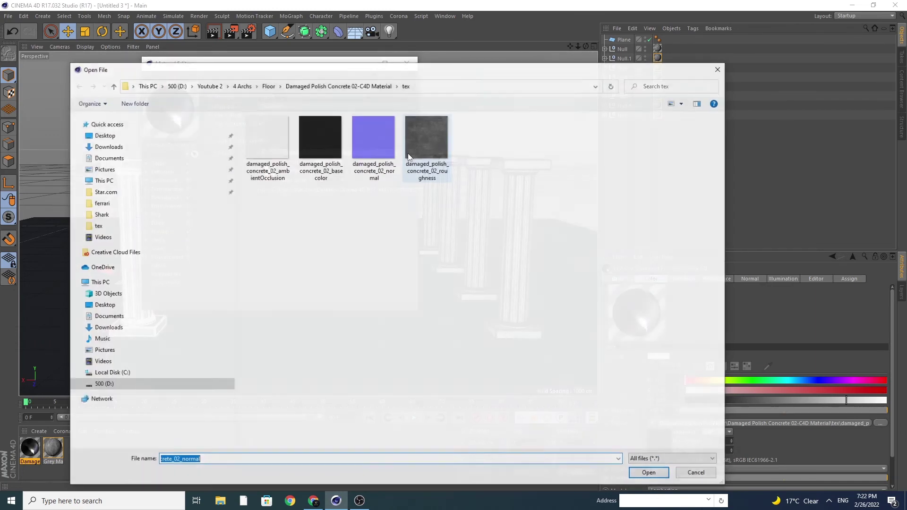
double_click(370, 141)
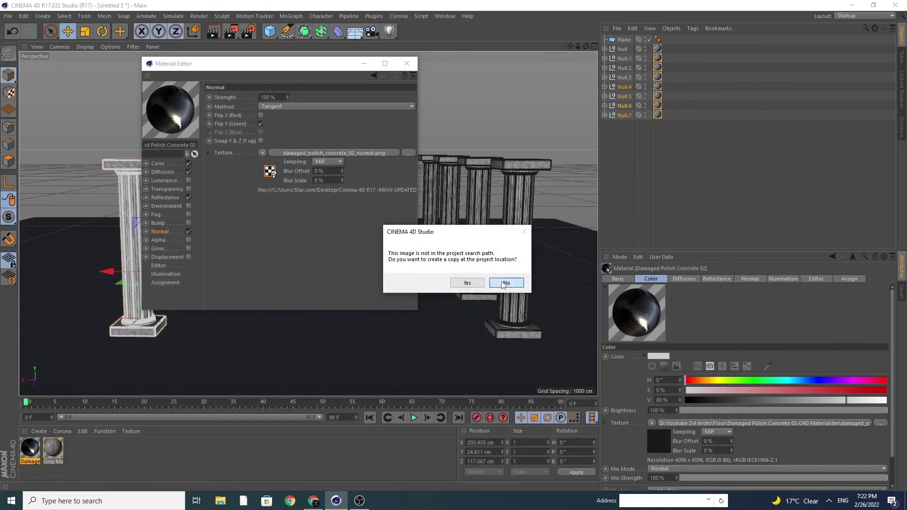
click(466, 283)
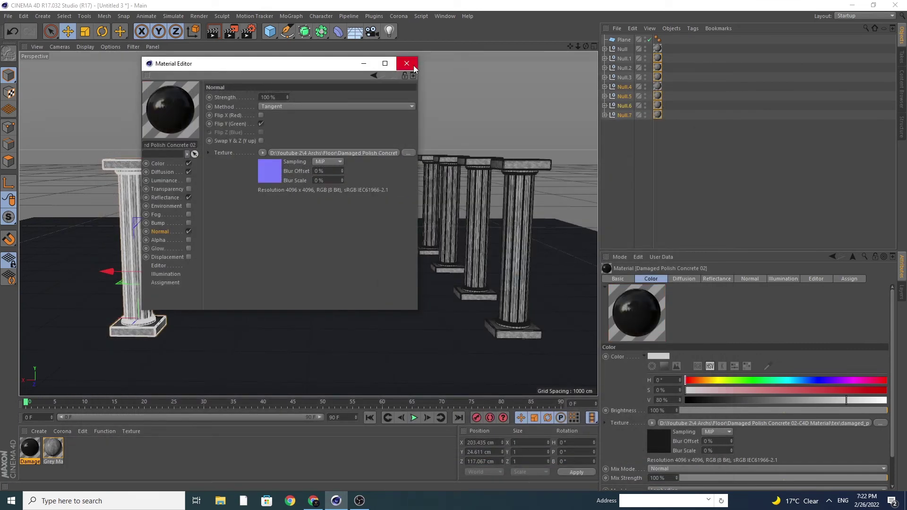
click(165, 198)
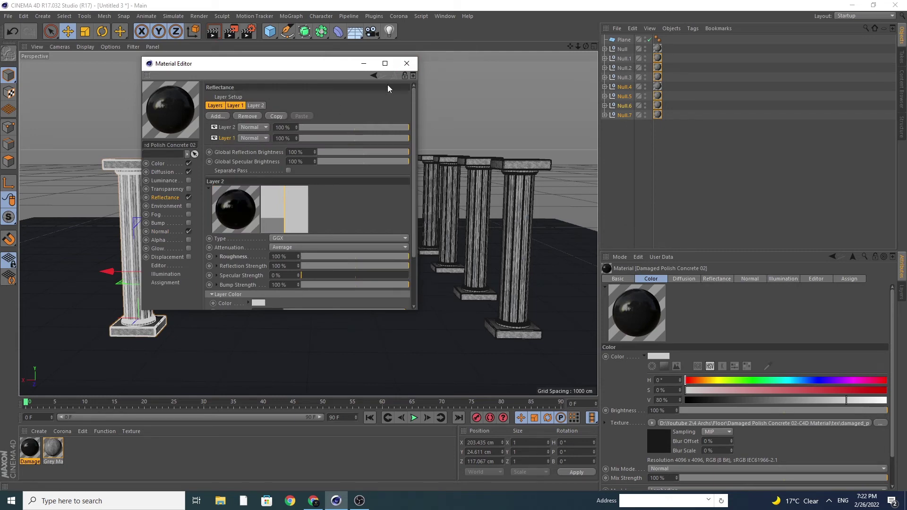
click(406, 65)
drag(30, 448, 281, 333)
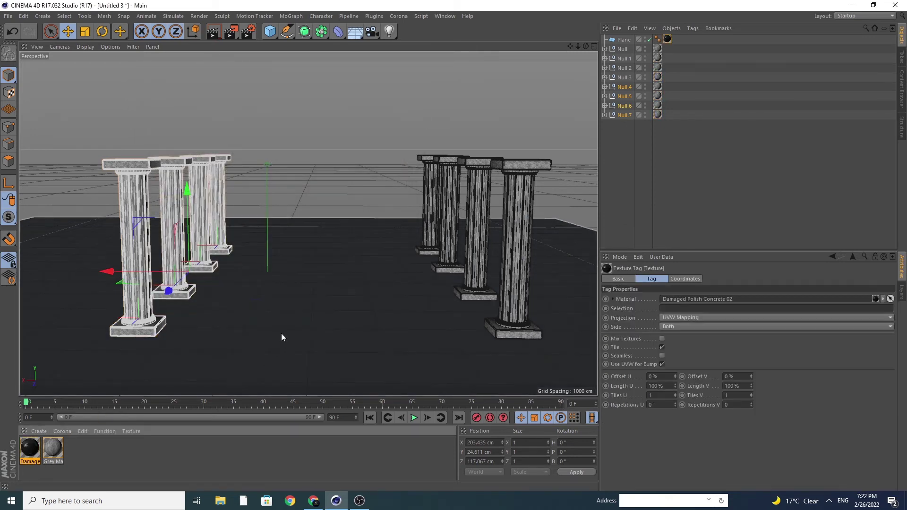
mouse_move(586, 46)
mouse_down()
mouse_move(594, 47)
mouse_move(308, 222)
mouse_up()
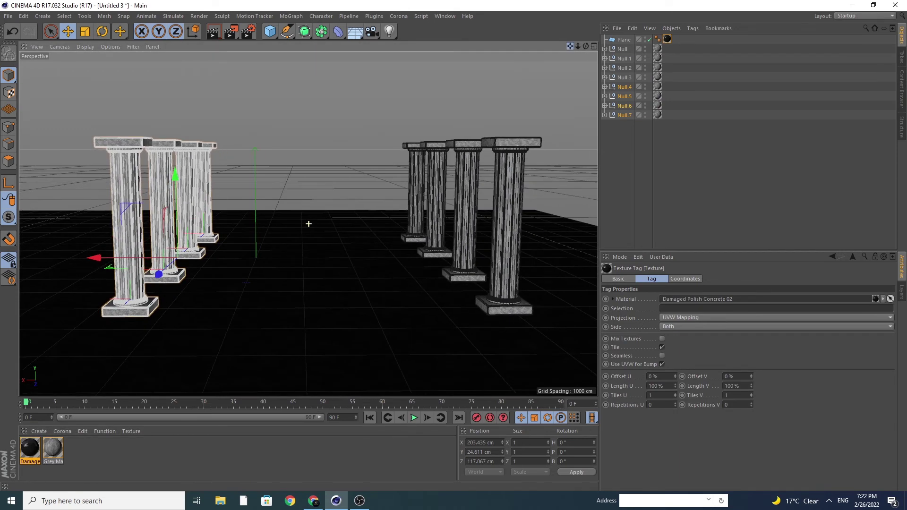
click(213, 35)
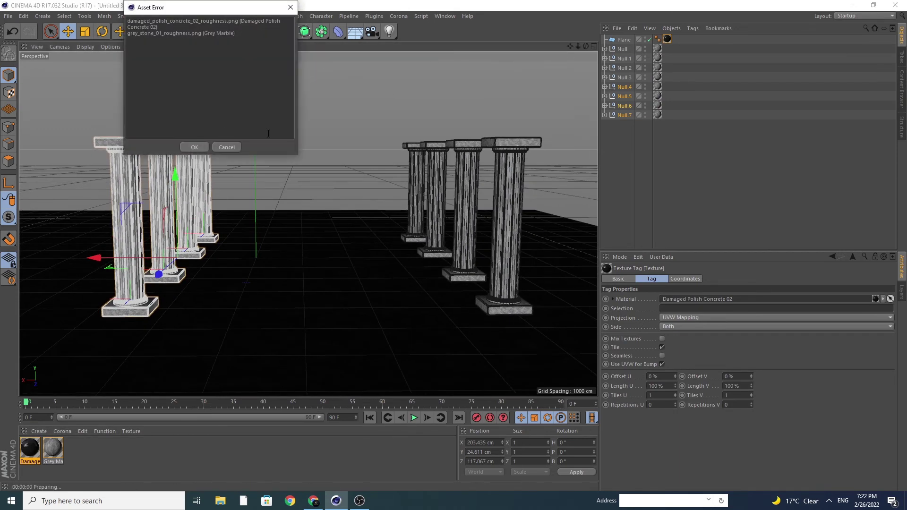
click(195, 147)
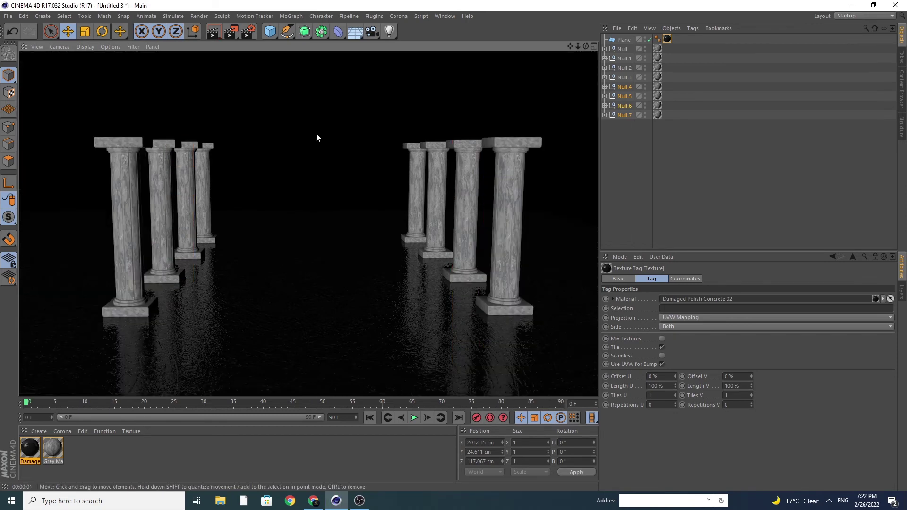
click(316, 133)
Add a light above the columns with Inverse Square falloff and a 993.644 cm radius
click(387, 32)
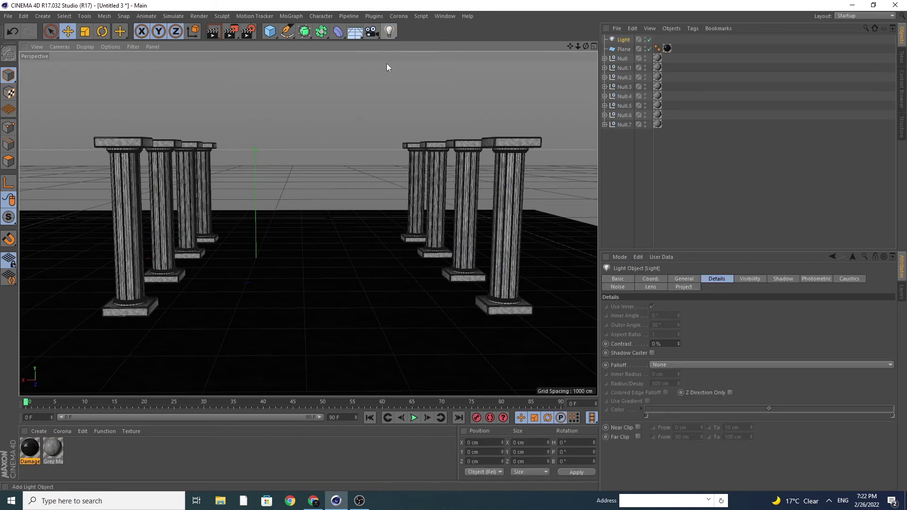
drag(257, 205, 261, 116)
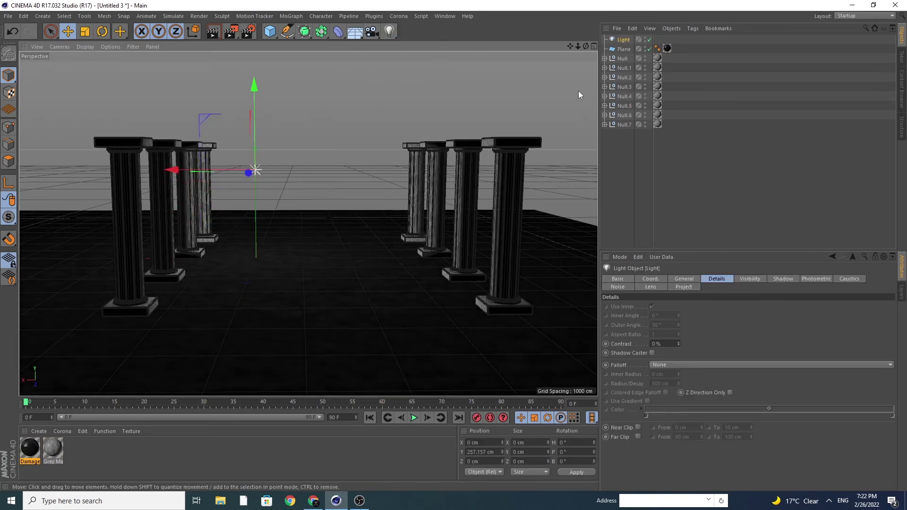
mouse_move(215, 171)
mouse_down()
mouse_move(214, 138)
mouse_move(242, 121)
mouse_up()
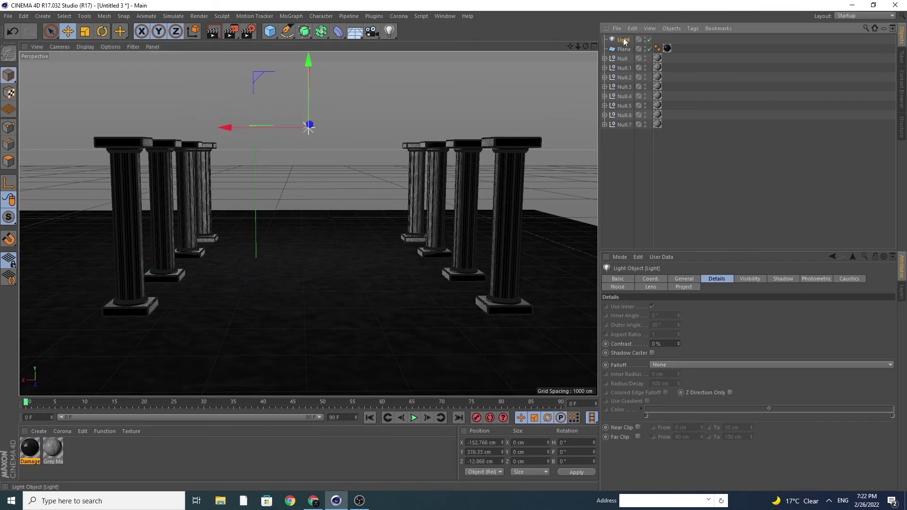
click(671, 365)
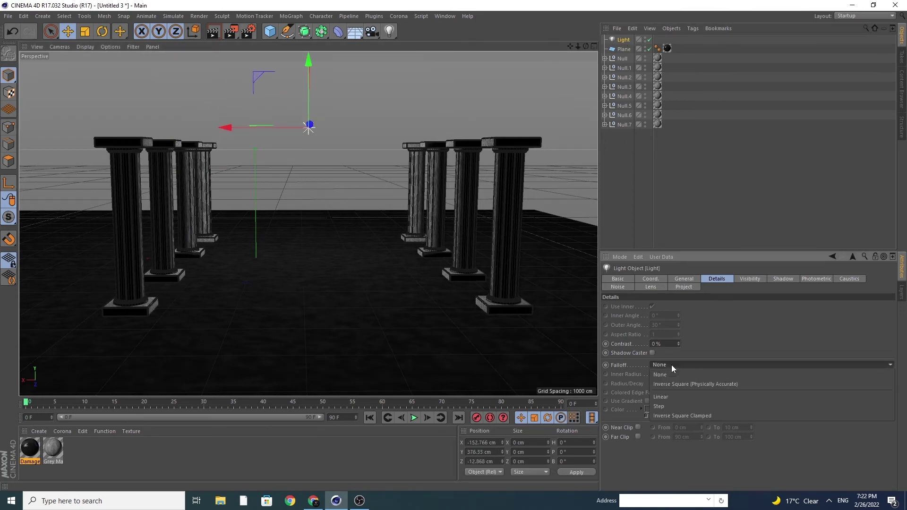
click(671, 373)
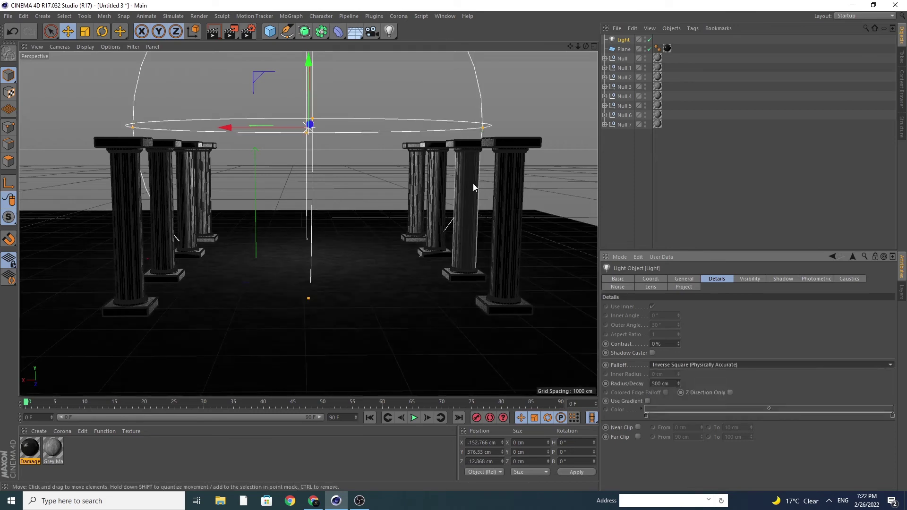
drag(482, 127, 662, 142)
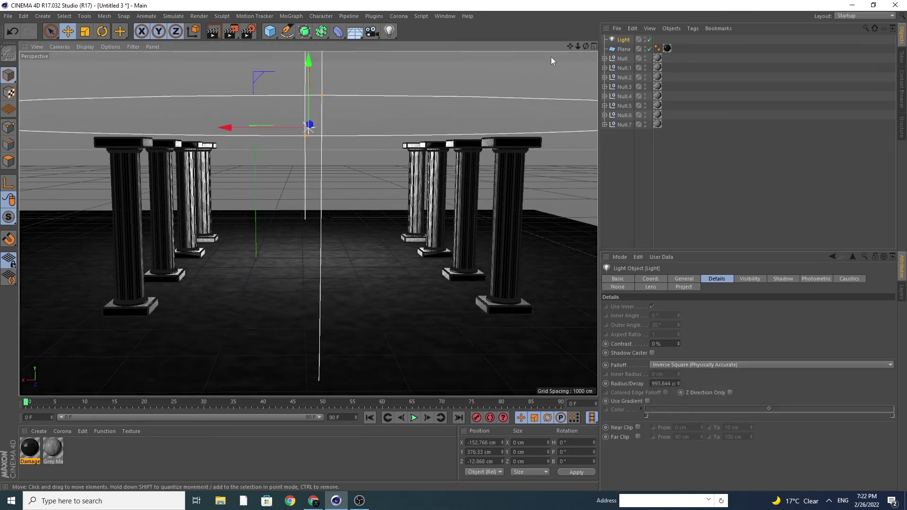
Test-render the lit colonnade, dismiss the missing-texture warning, then clear the render
drag(586, 46, 579, 47)
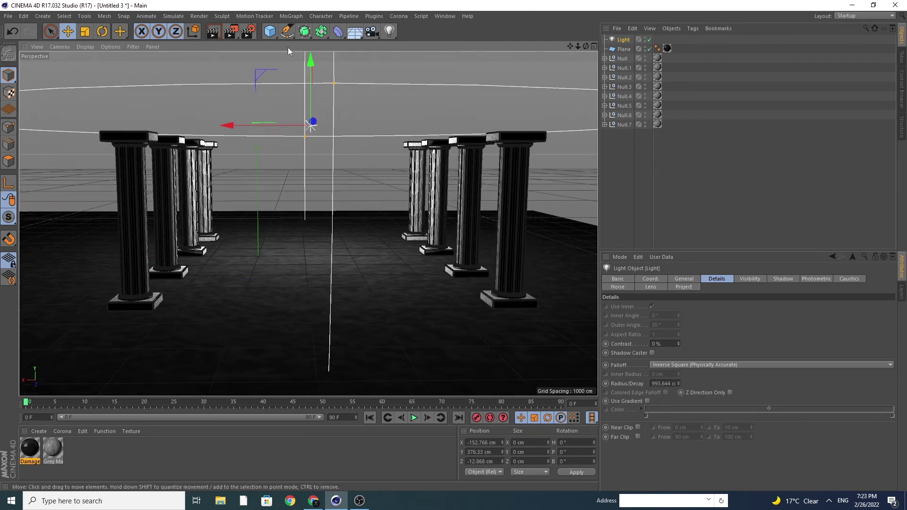
click(212, 32)
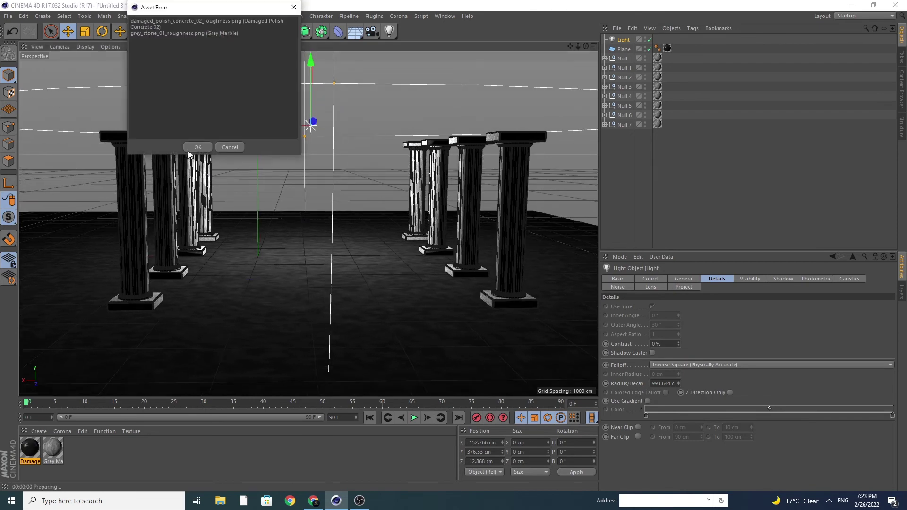
click(189, 147)
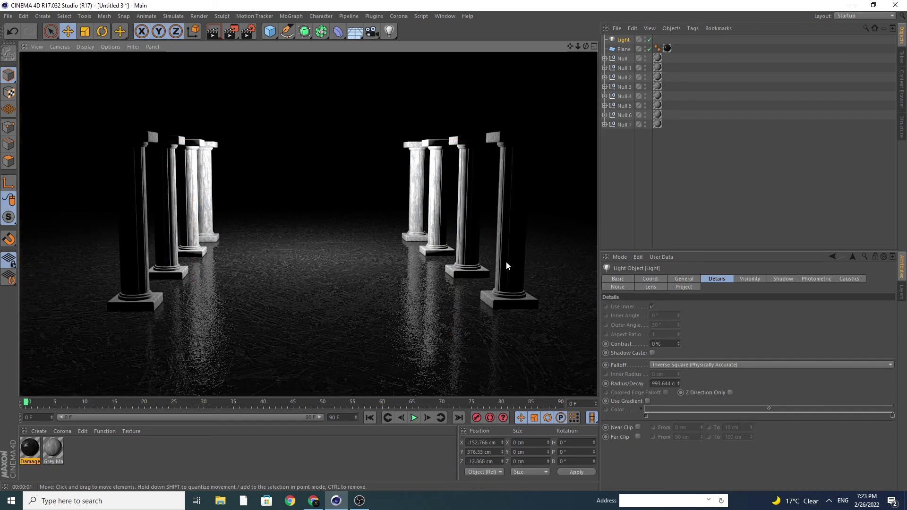
click(577, 92)
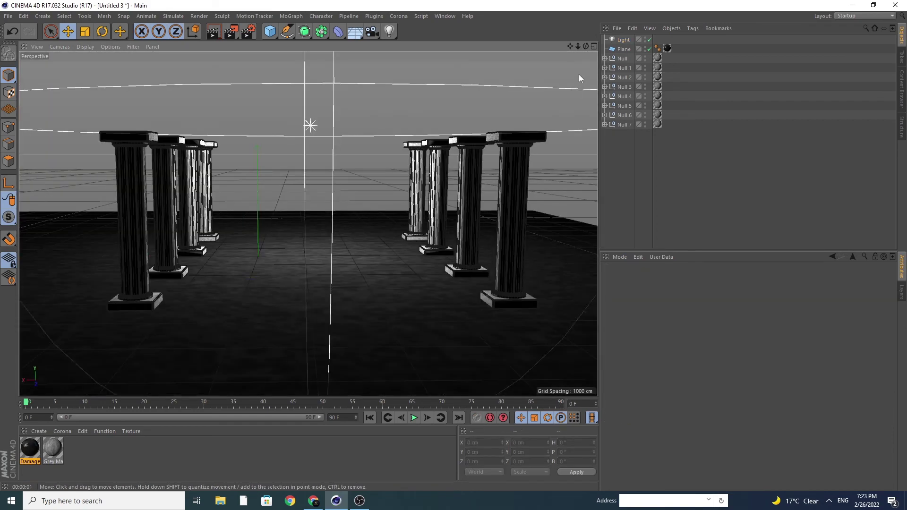
Duplicate the light with a Ctrl-drag, sliding the copy along the Z axis
drag(578, 46, 623, 38)
click(621, 41)
mouse_move(203, 229)
mouse_down()
mouse_move(100, 283)
mouse_move(73, 220)
mouse_up()
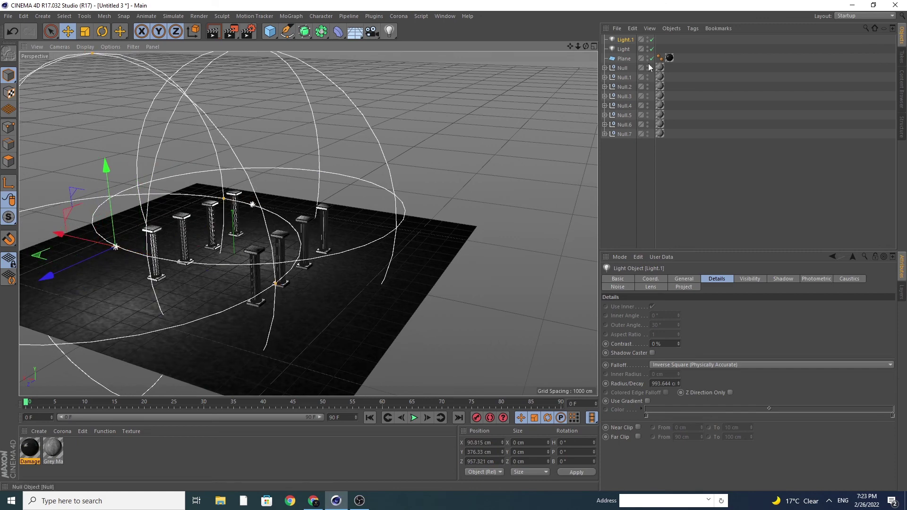
Reposition the original light further along X and Z and raise it higher
click(620, 50)
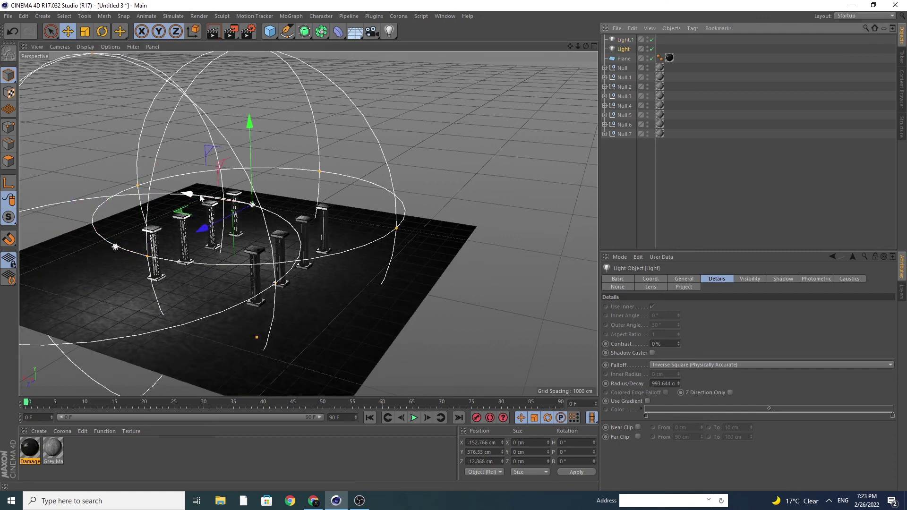
drag(192, 197, 232, 203)
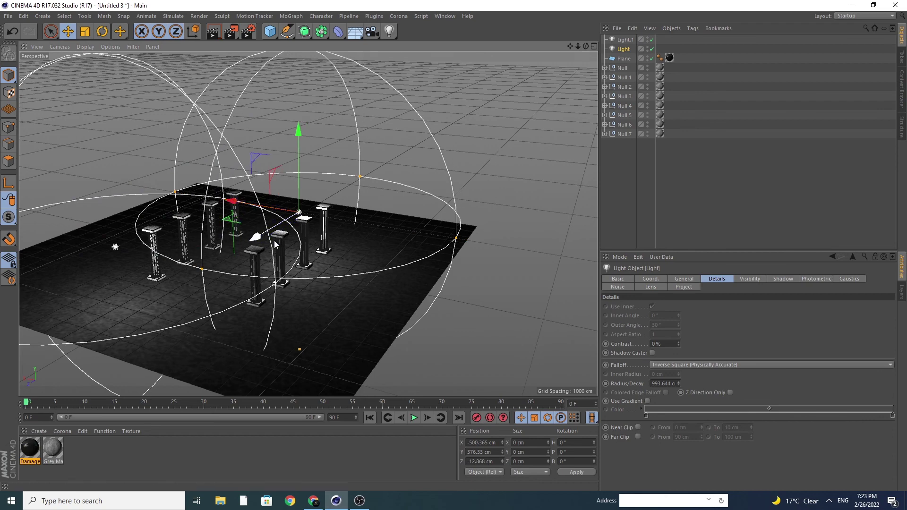
drag(263, 239, 241, 248)
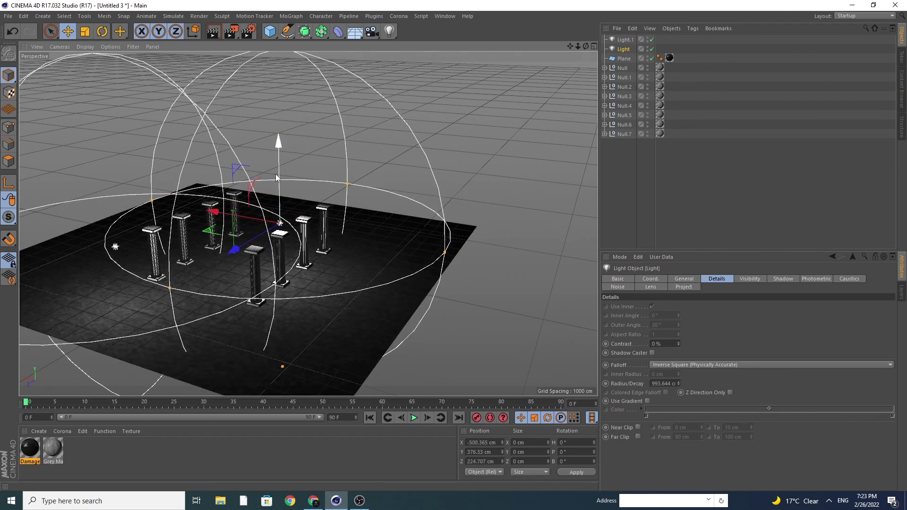
drag(278, 194, 276, 145)
Raise Light.1 above the columns and shift it along its Z axis
click(625, 39)
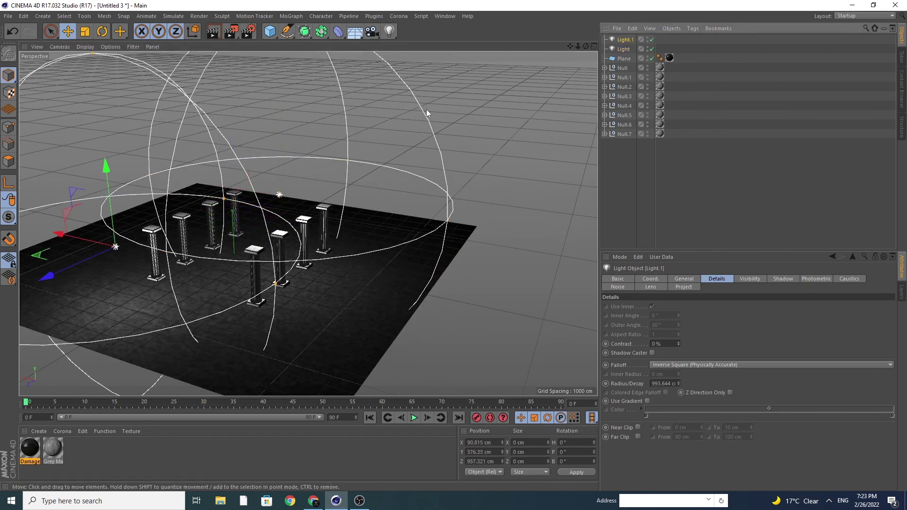
drag(110, 179, 109, 141)
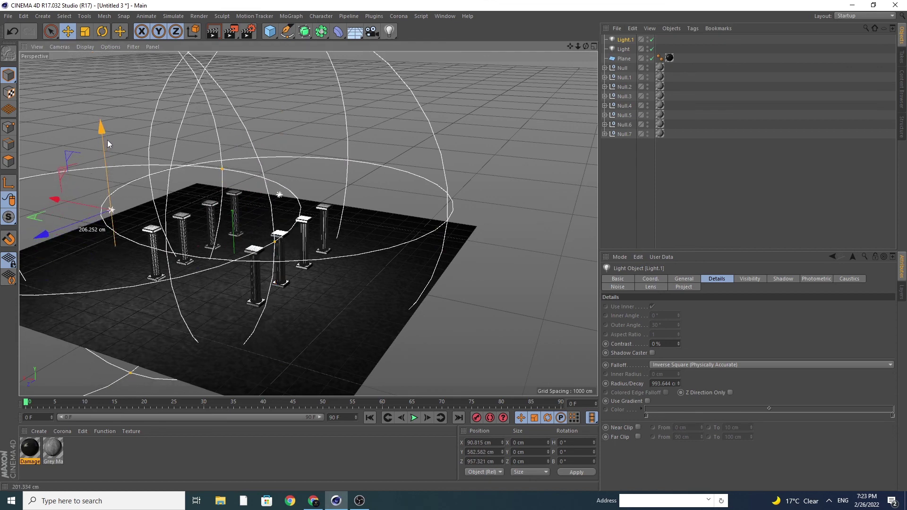
drag(65, 231, 218, 188)
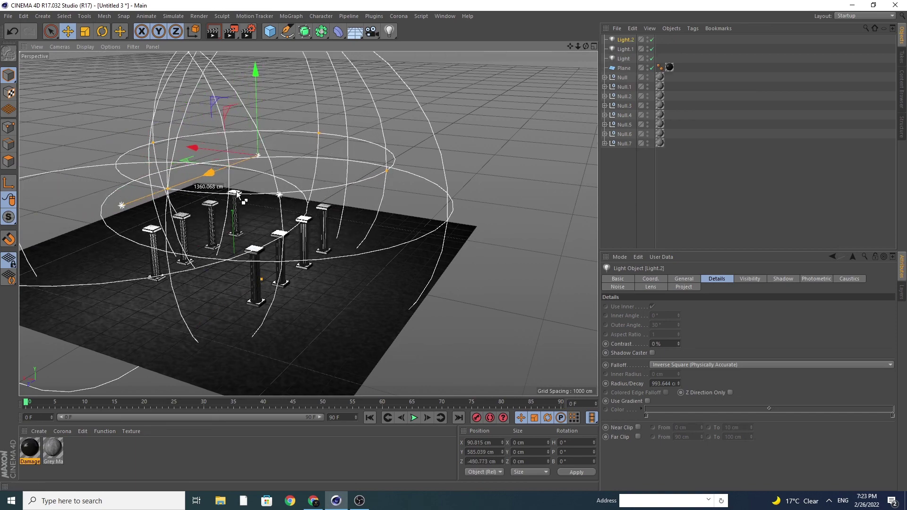
mouse_move(586, 46)
mouse_down()
mouse_move(558, 50)
mouse_move(581, 53)
mouse_move(499, 90)
mouse_move(263, 256)
mouse_move(571, 45)
mouse_move(574, 52)
mouse_up()
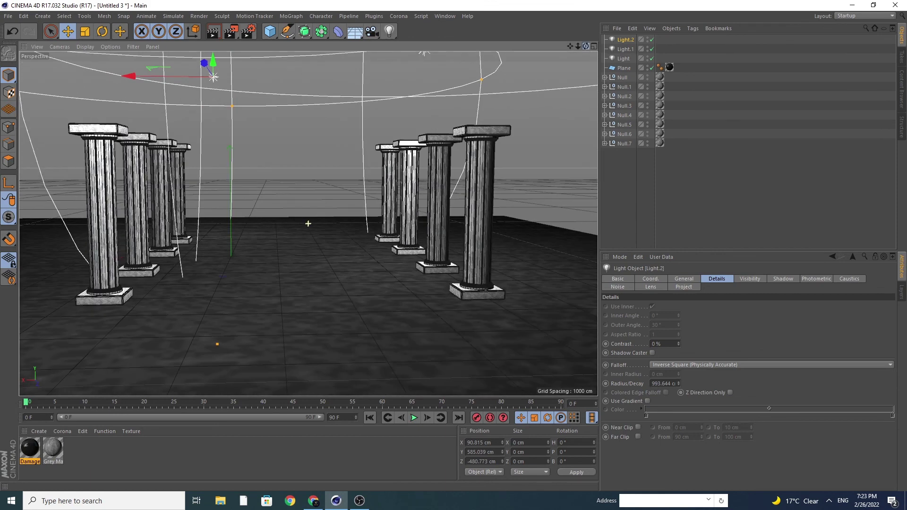
Render the three-light scene in the viewport, dismissing the missing-texture Asset Error warning
click(214, 33)
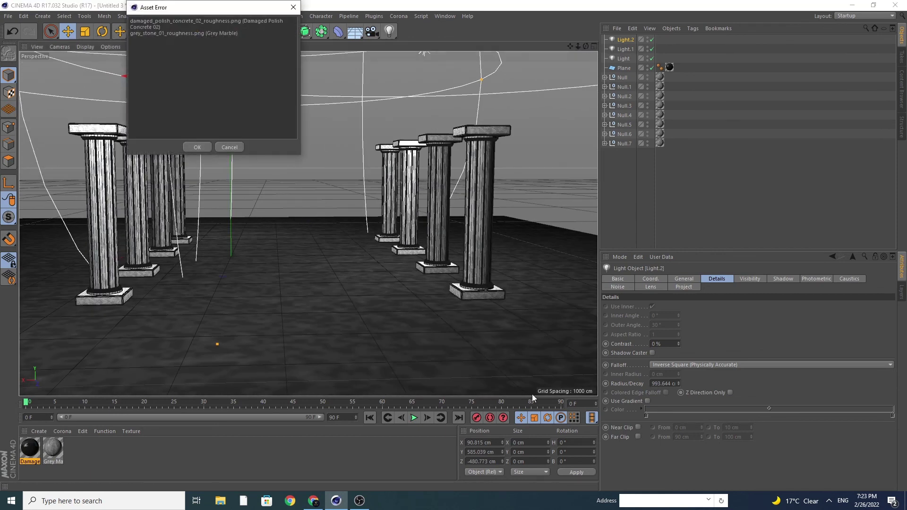
click(199, 147)
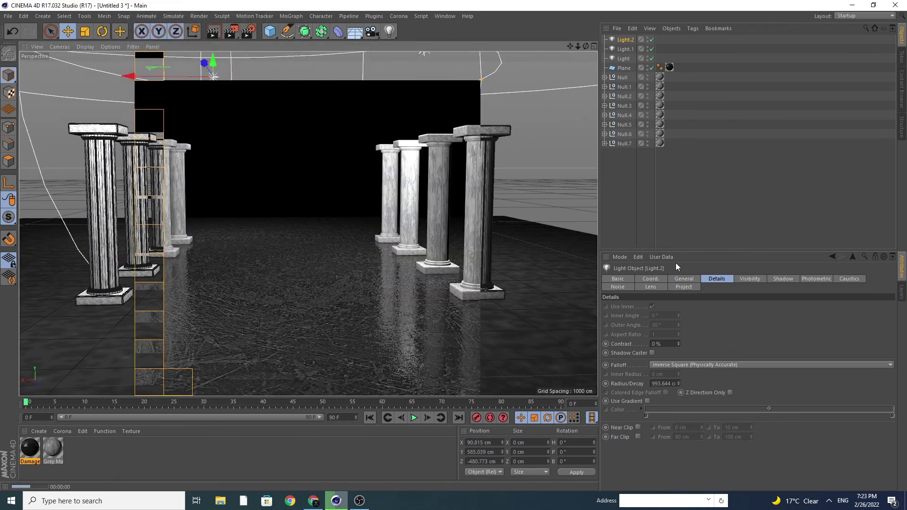